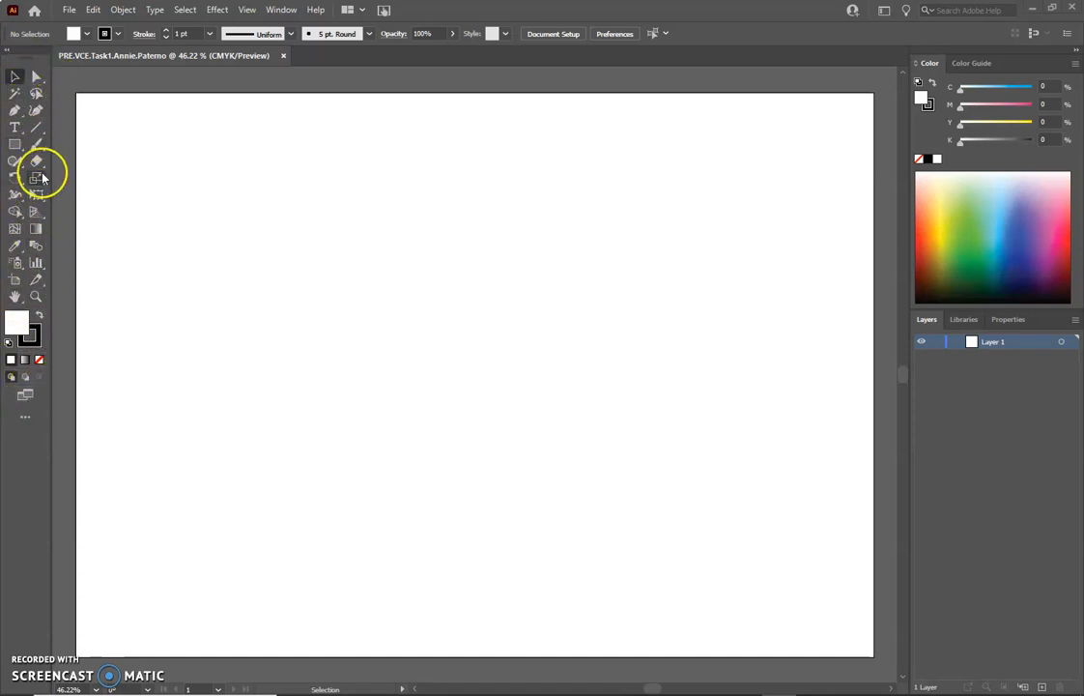
# Hide the toolbox and display it again
pyautogui.click(279, 10)
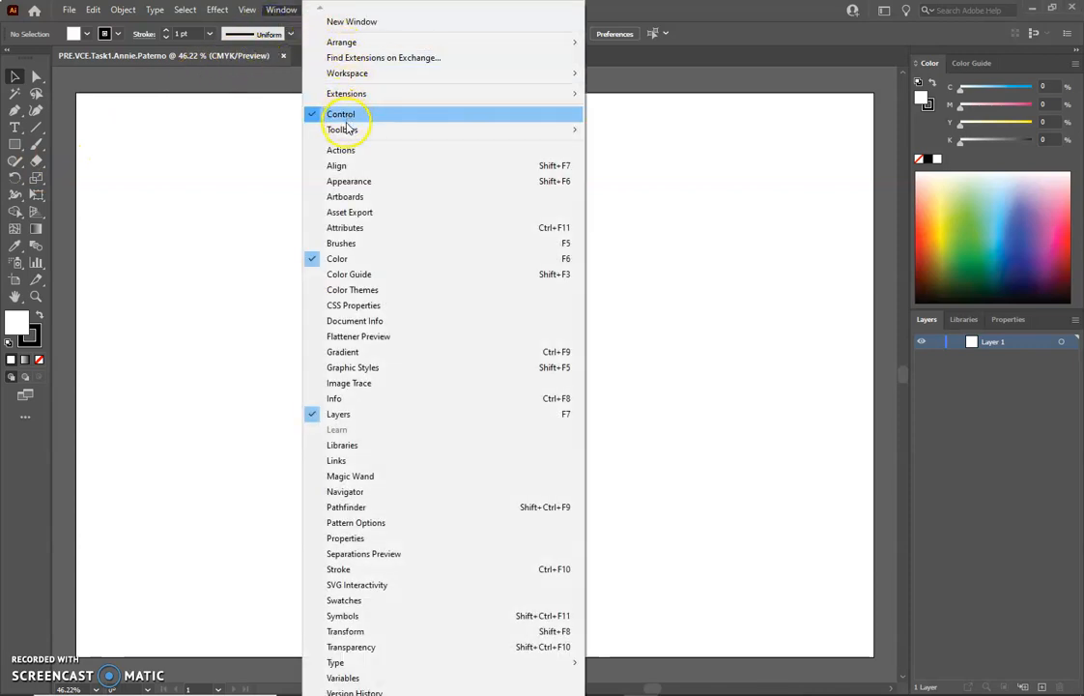
pyautogui.moveTo(346, 134)
pyautogui.click(281, 130)
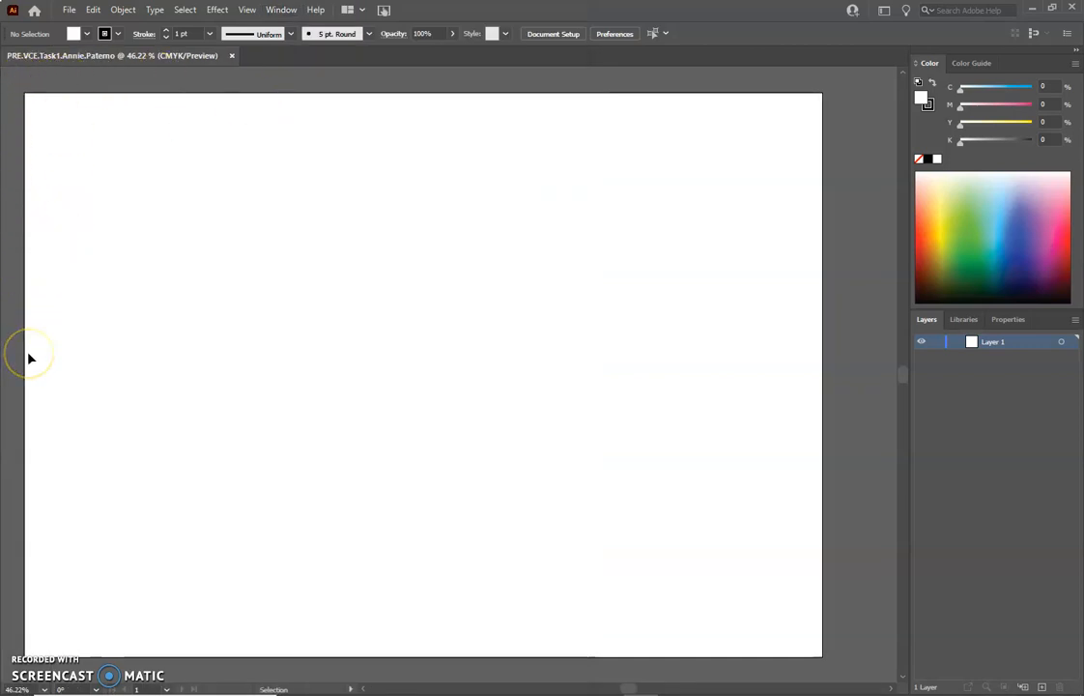
pyautogui.click(273, 10)
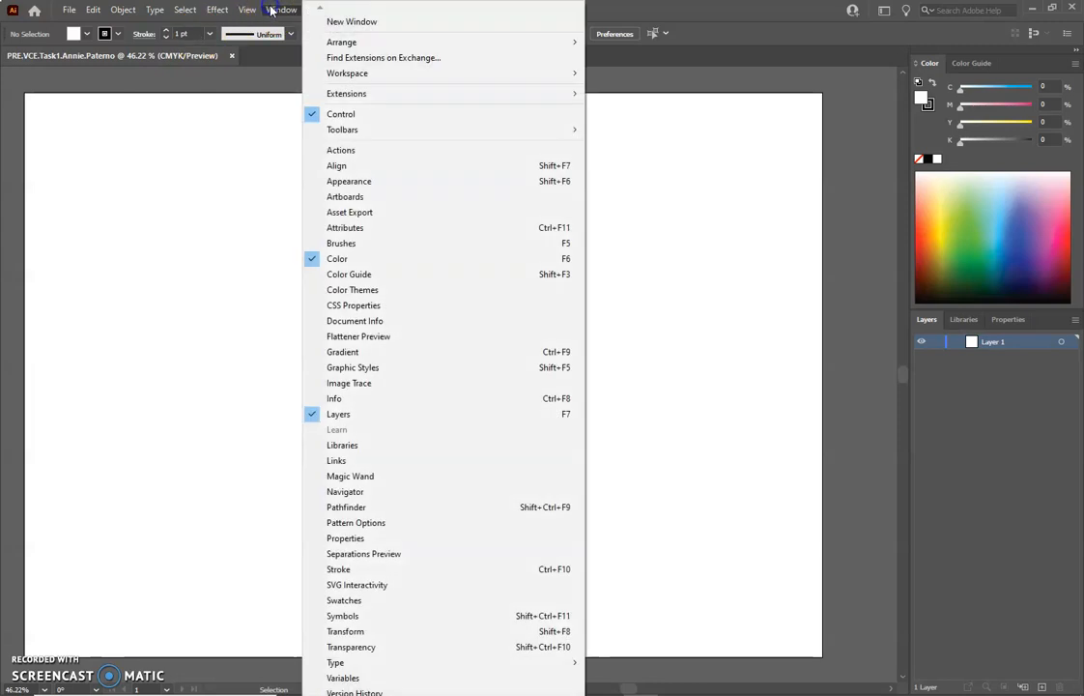
pyautogui.click(290, 129)
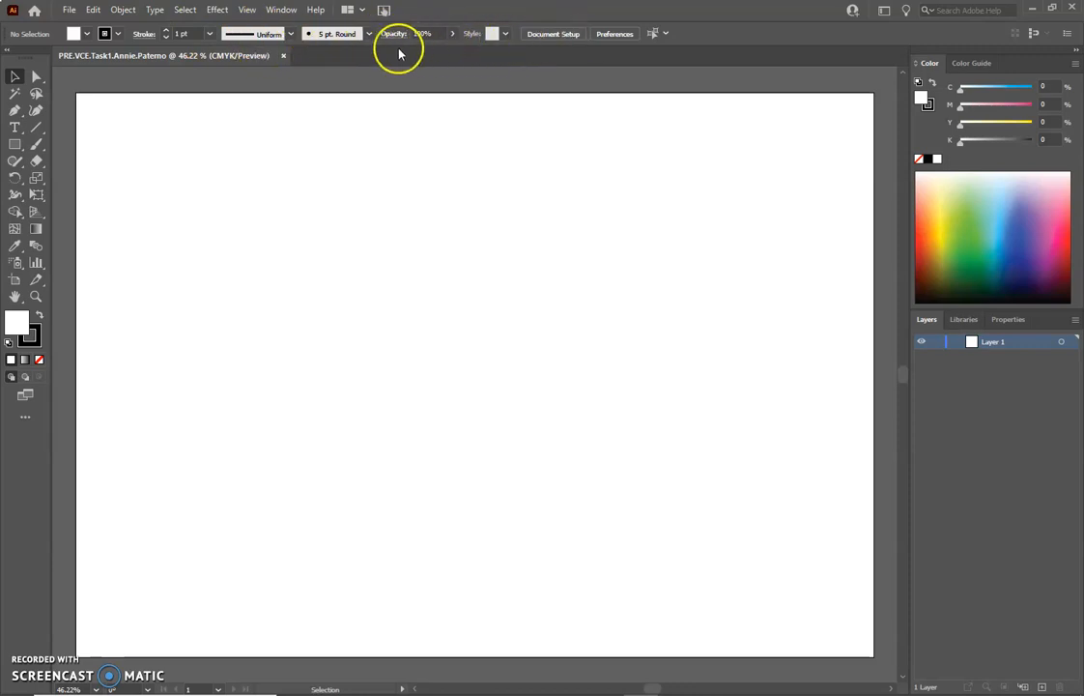
# Hide the Control bar and display it again
pyautogui.click(282, 10)
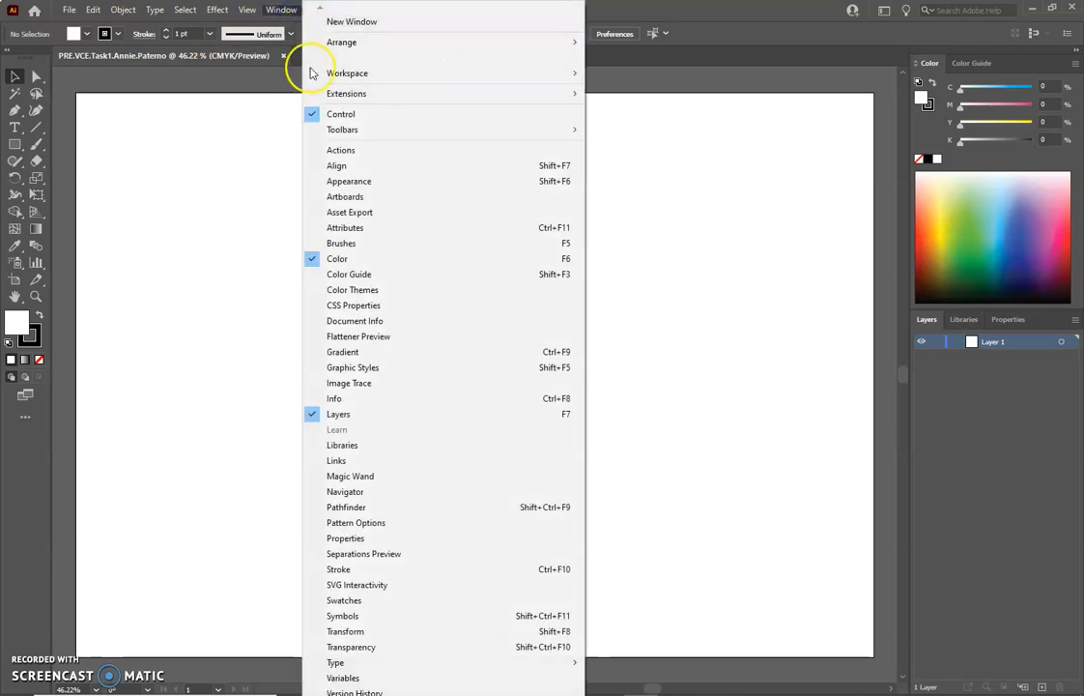
pyautogui.click(332, 114)
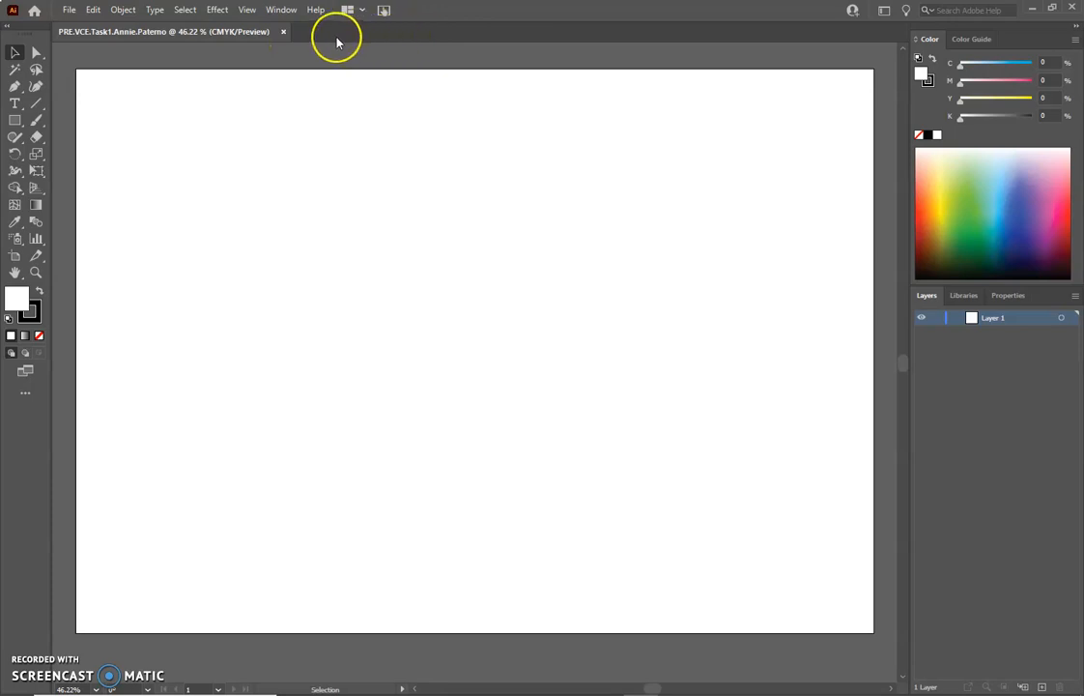
pyautogui.click(282, 12)
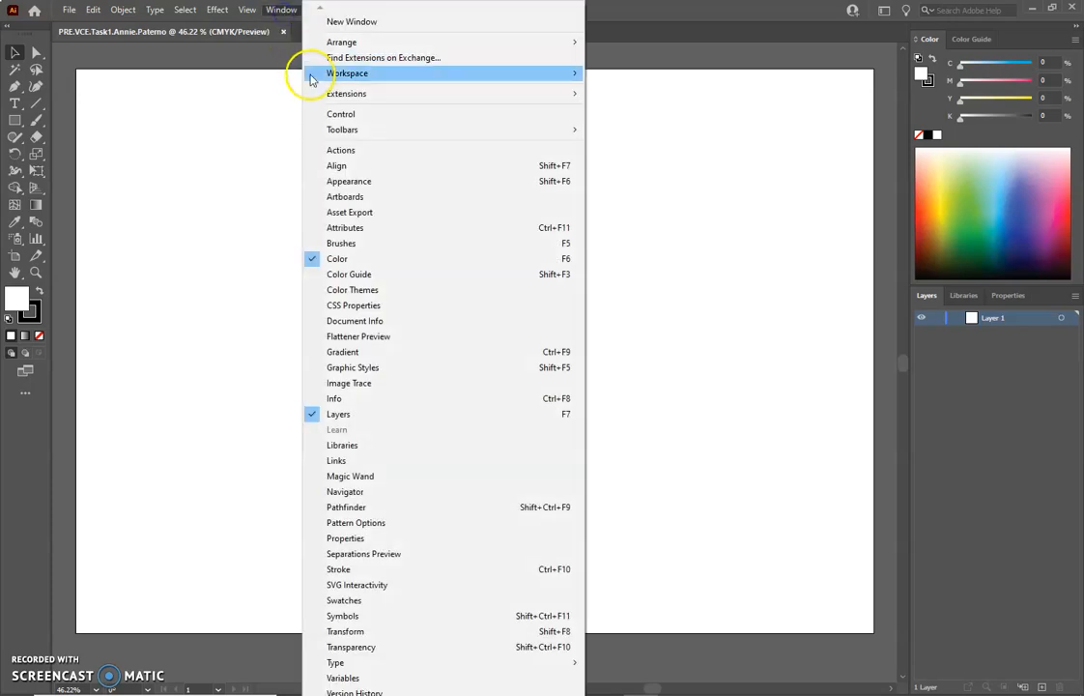
pyautogui.click(322, 115)
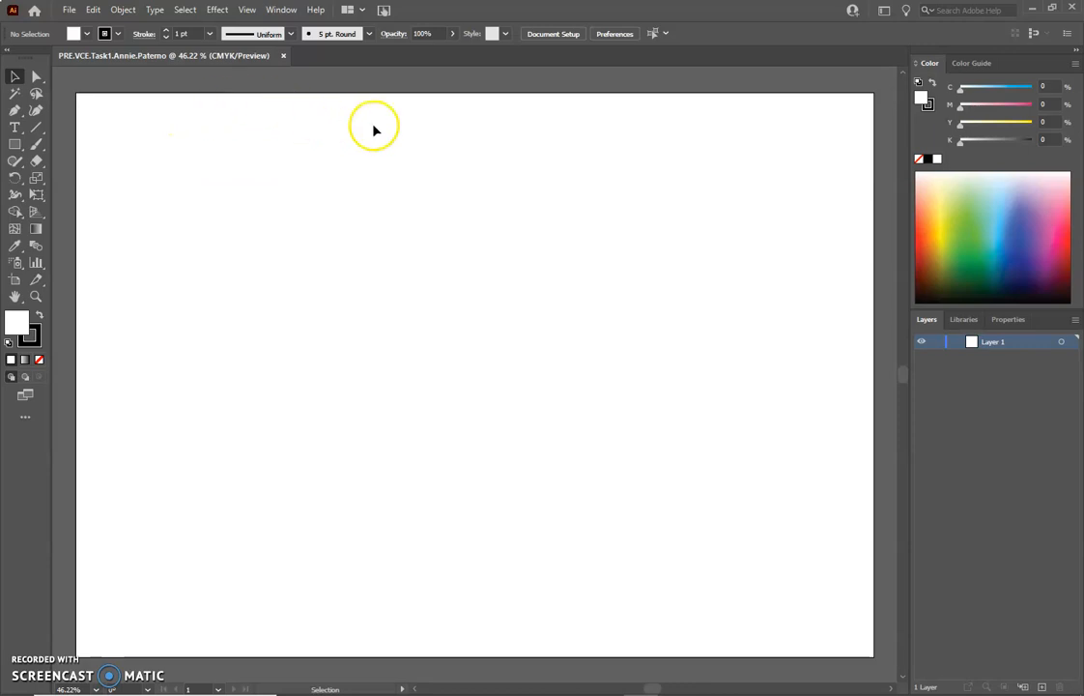
# Add the title text "PRE VCE: Task 1 Using the Shape Tool" near the top of the artboard, replacing the placeholder text
pyautogui.click(16, 132)
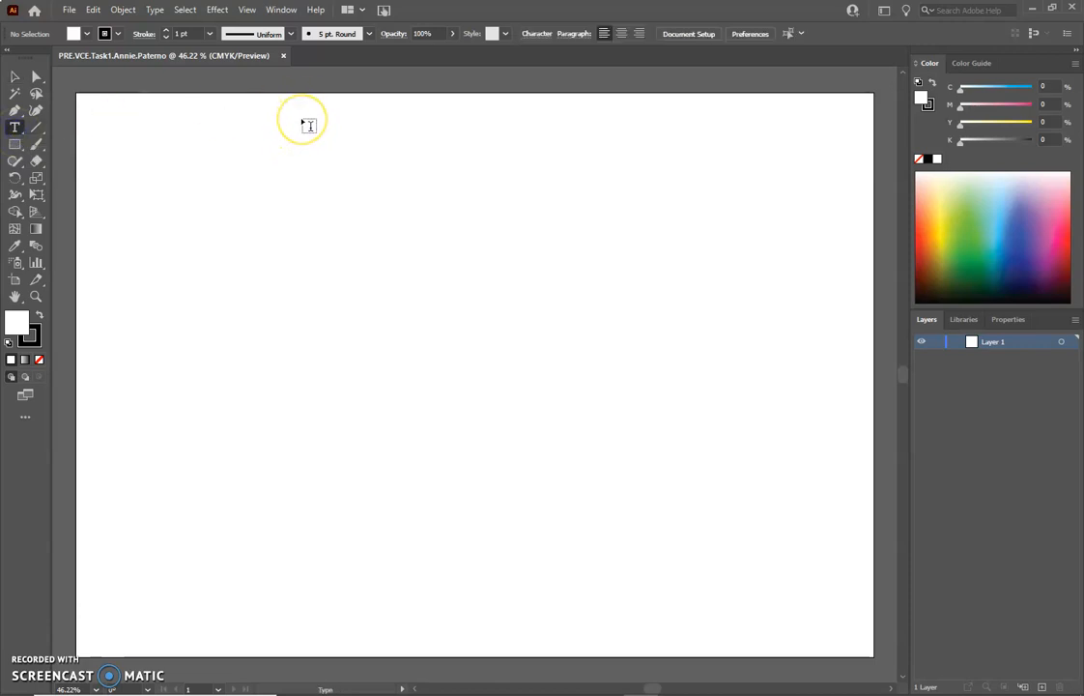
pyautogui.click(301, 119)
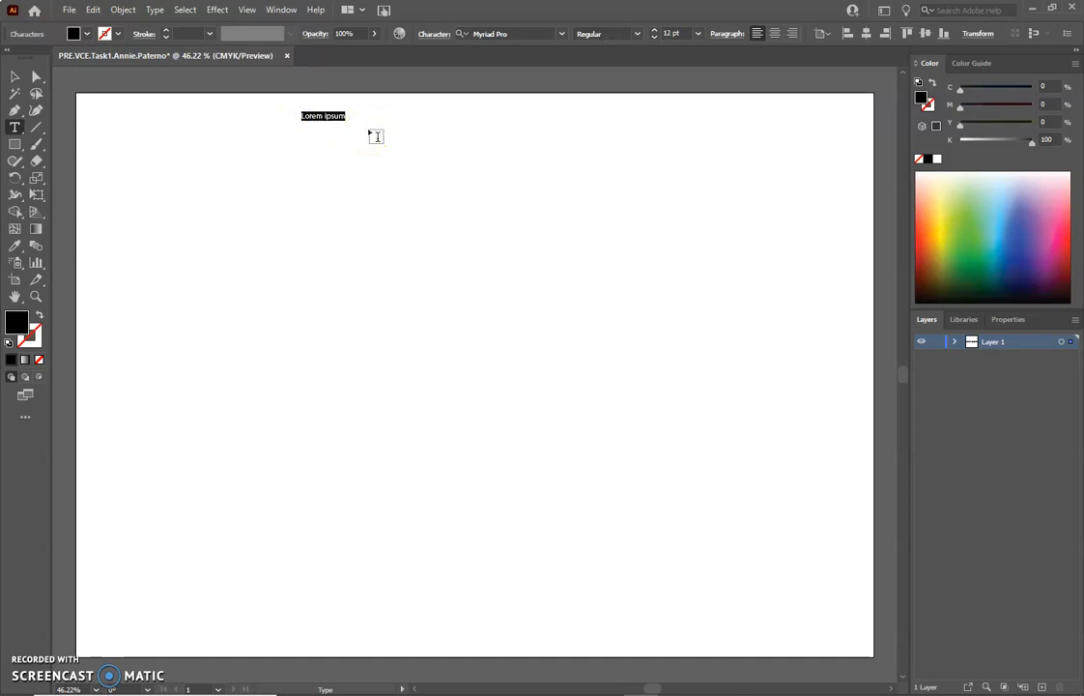
pyautogui.press('BackSpace')
pyautogui.click(421, 145)
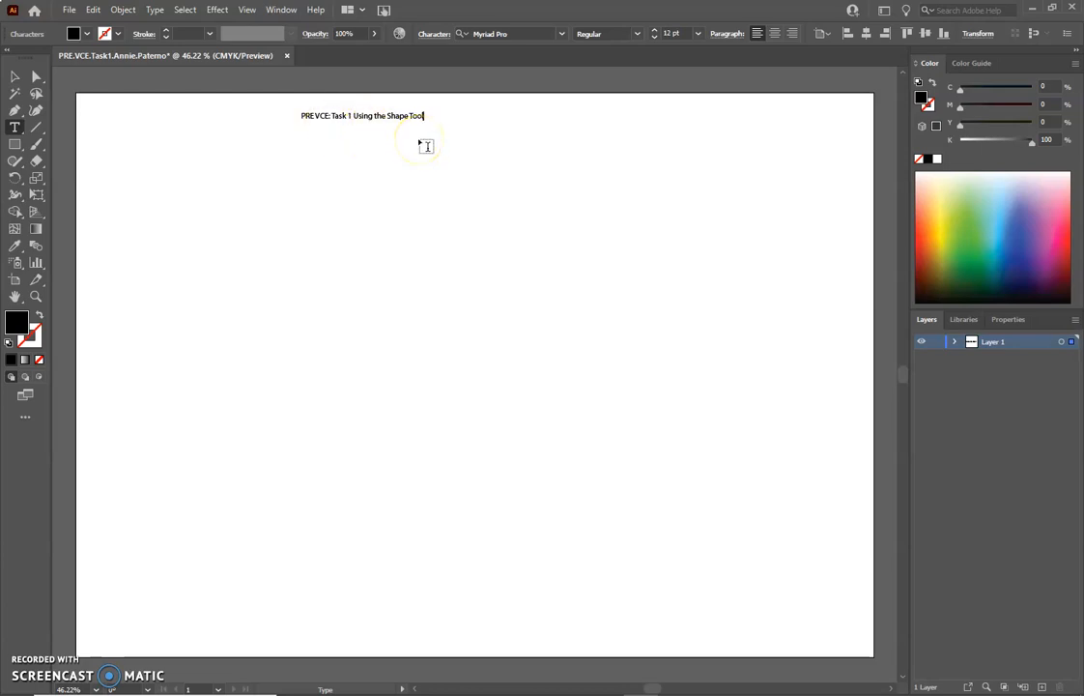
# Set the whole title to the BRIGHTSIGHT02 font in Regular style at 48 pt
pyautogui.tripleClick(422, 134)
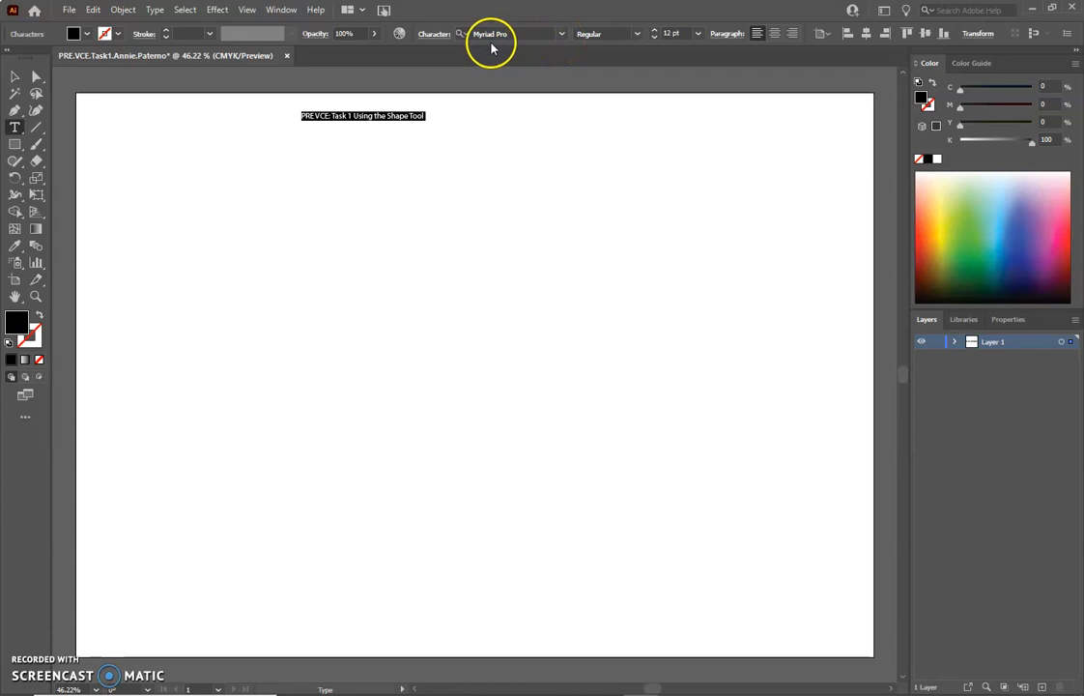
pyautogui.click(560, 37)
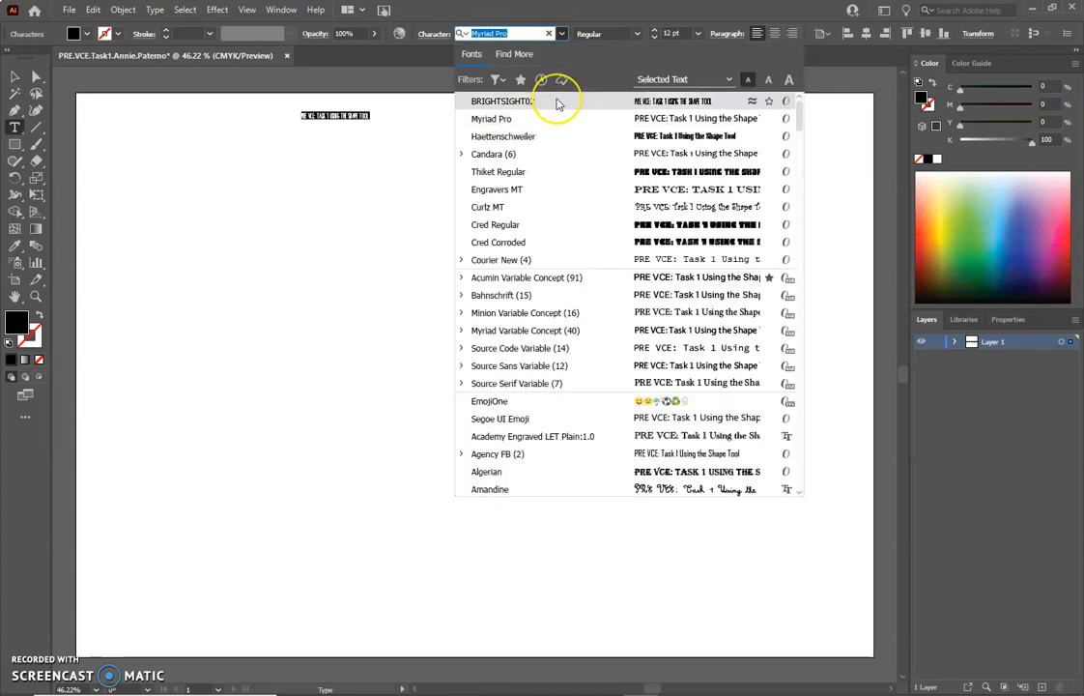
pyautogui.click(535, 102)
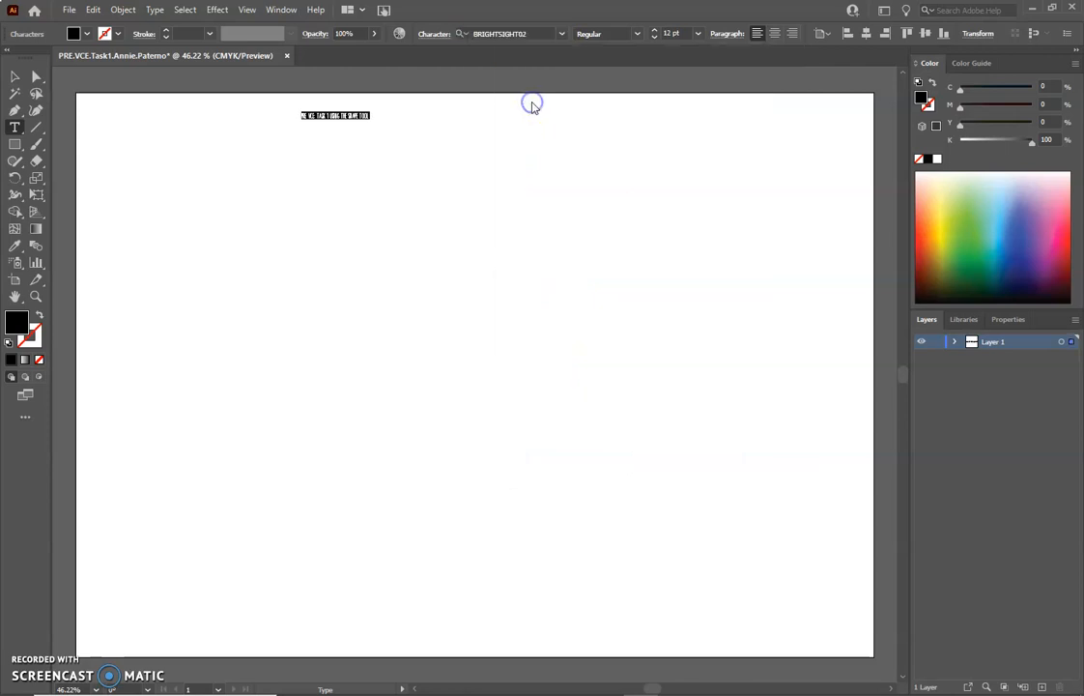
pyautogui.click(635, 36)
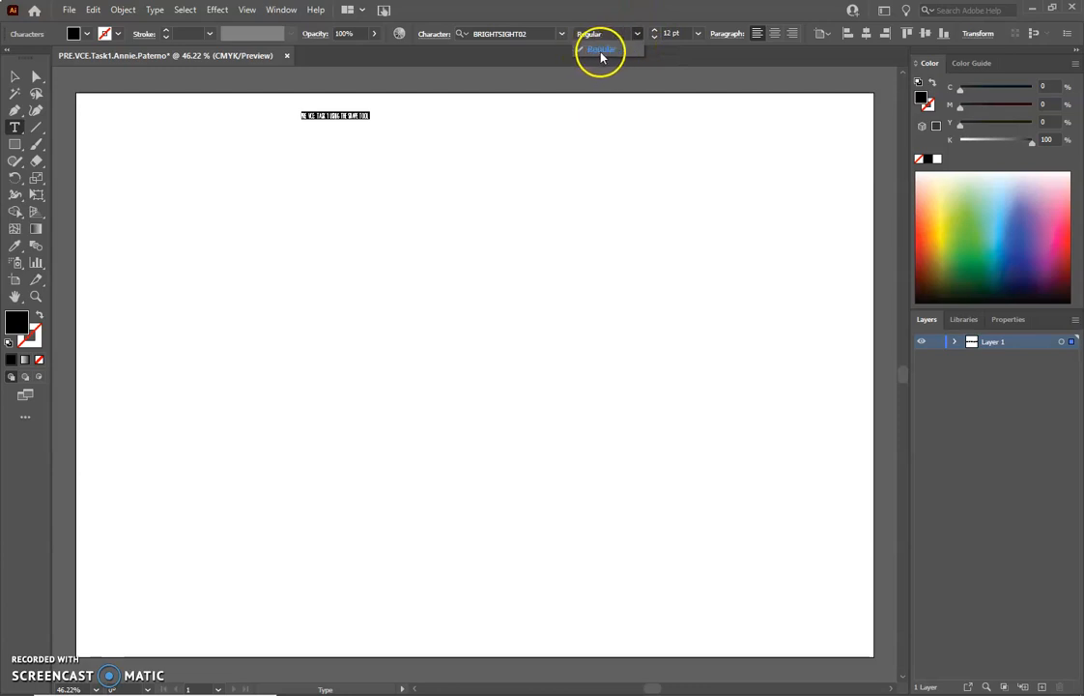
pyautogui.click(638, 36)
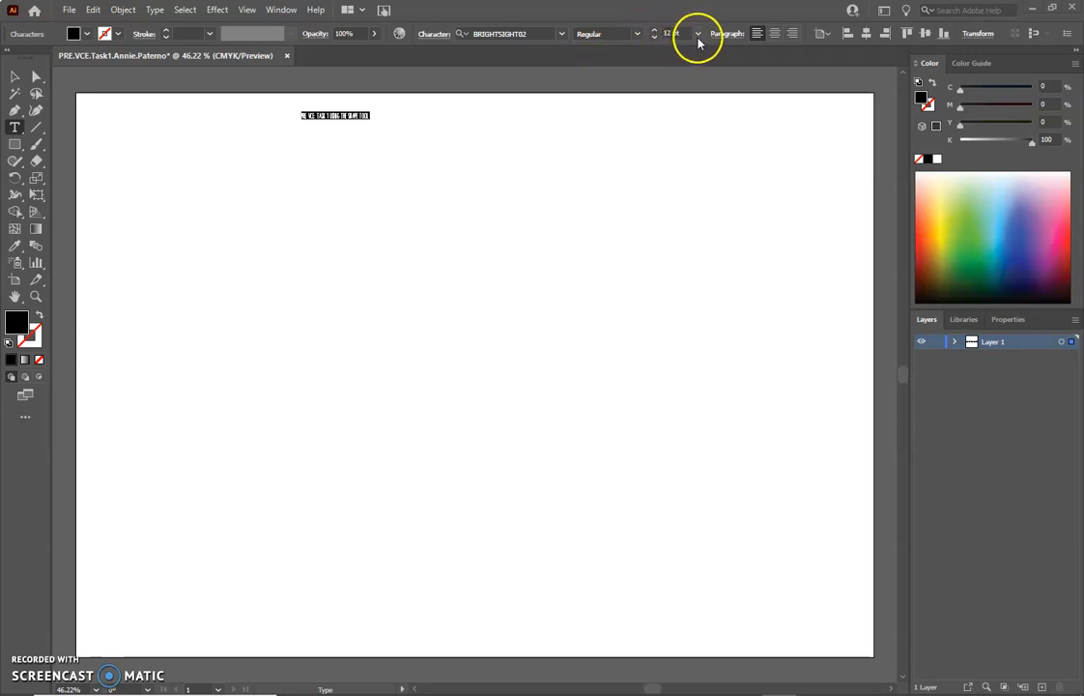
pyautogui.click(697, 38)
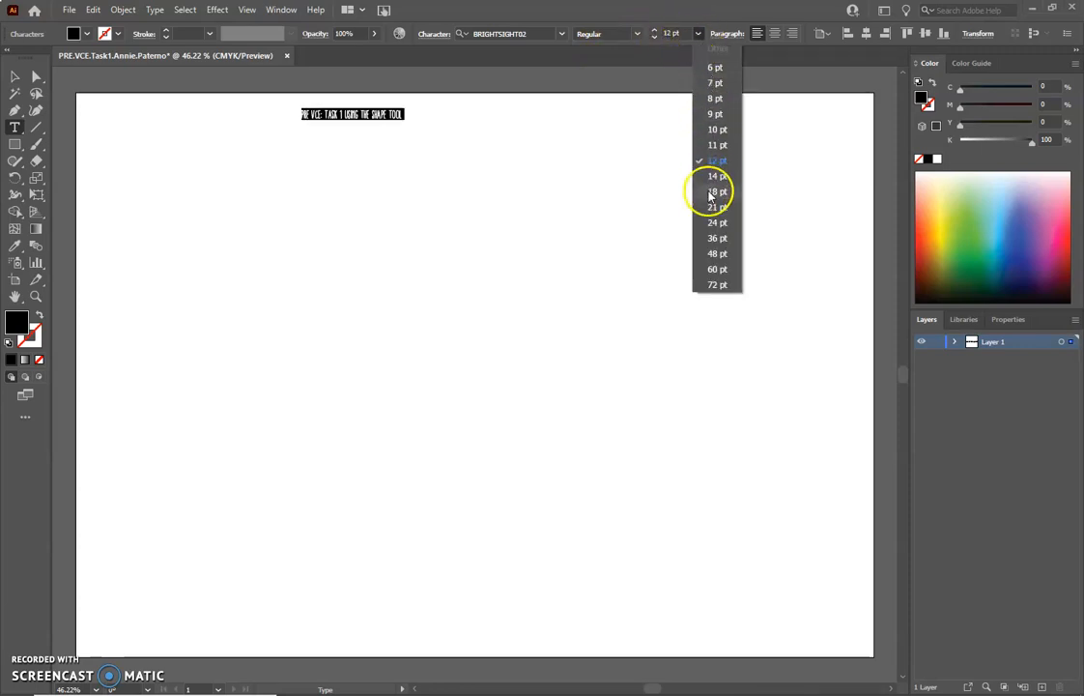
pyautogui.click(717, 253)
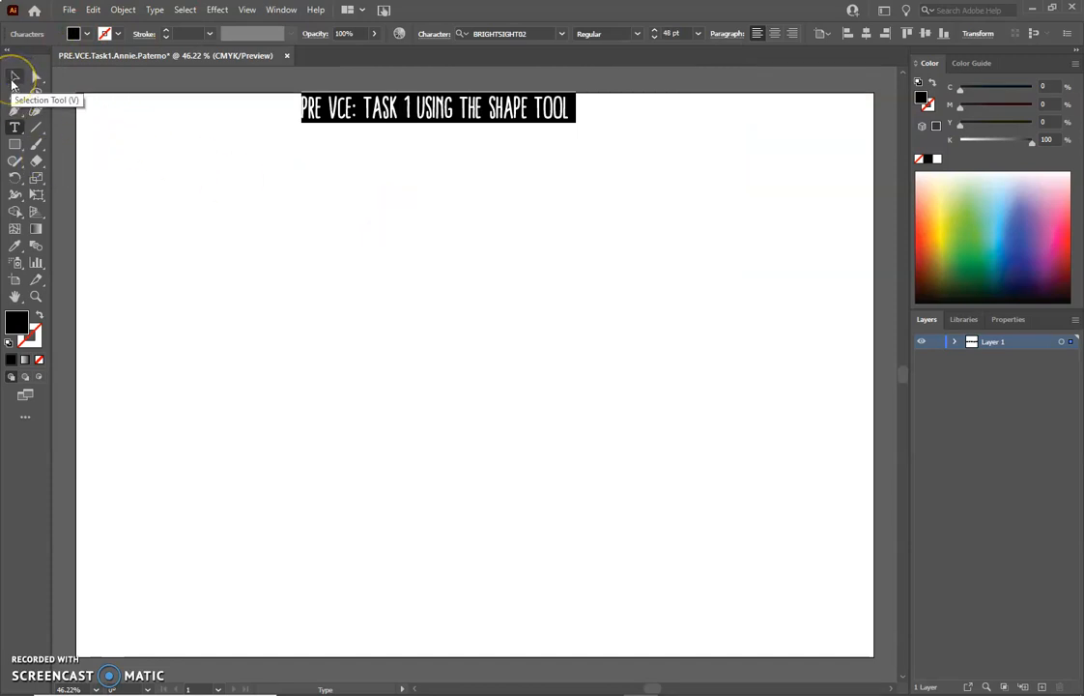
# Move the title slightly down from the artboard's top edge and centre it horizontally on the artboard, then deselect it
pyautogui.click(11, 83)
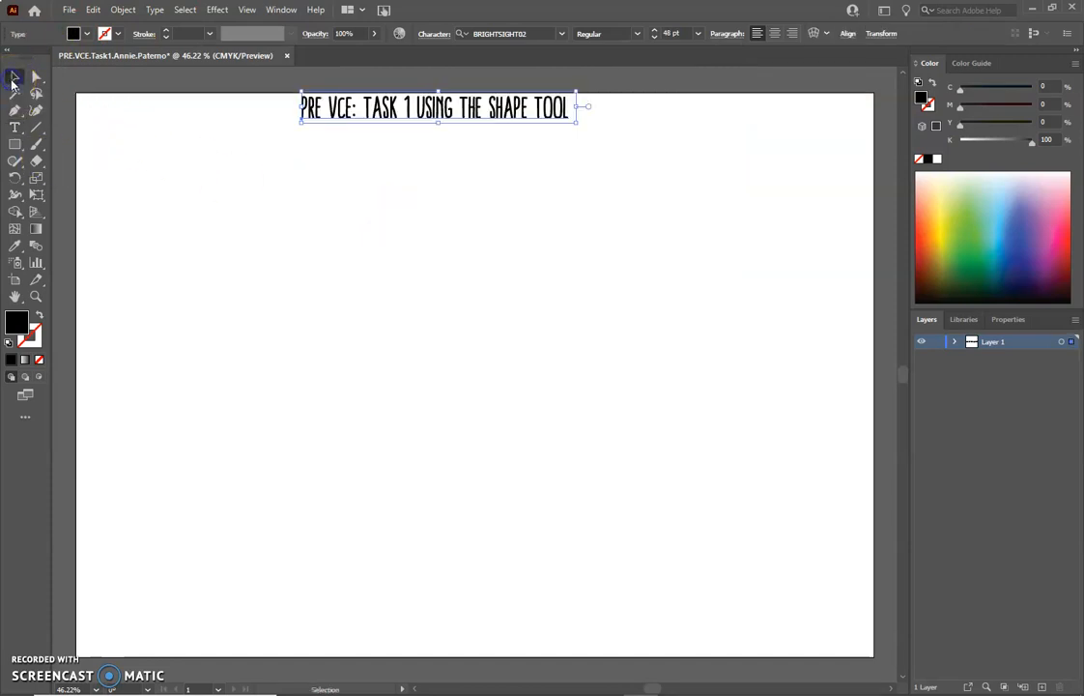
pyautogui.moveTo(416, 114); pyautogui.dragTo(469, 137)
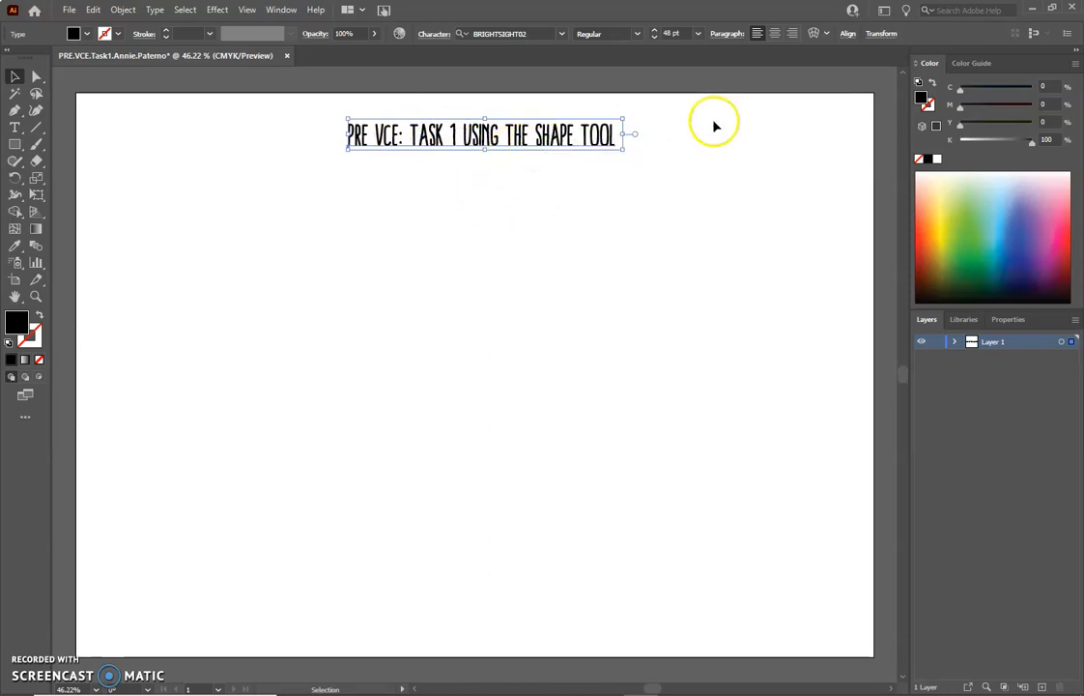
pyautogui.click(848, 36)
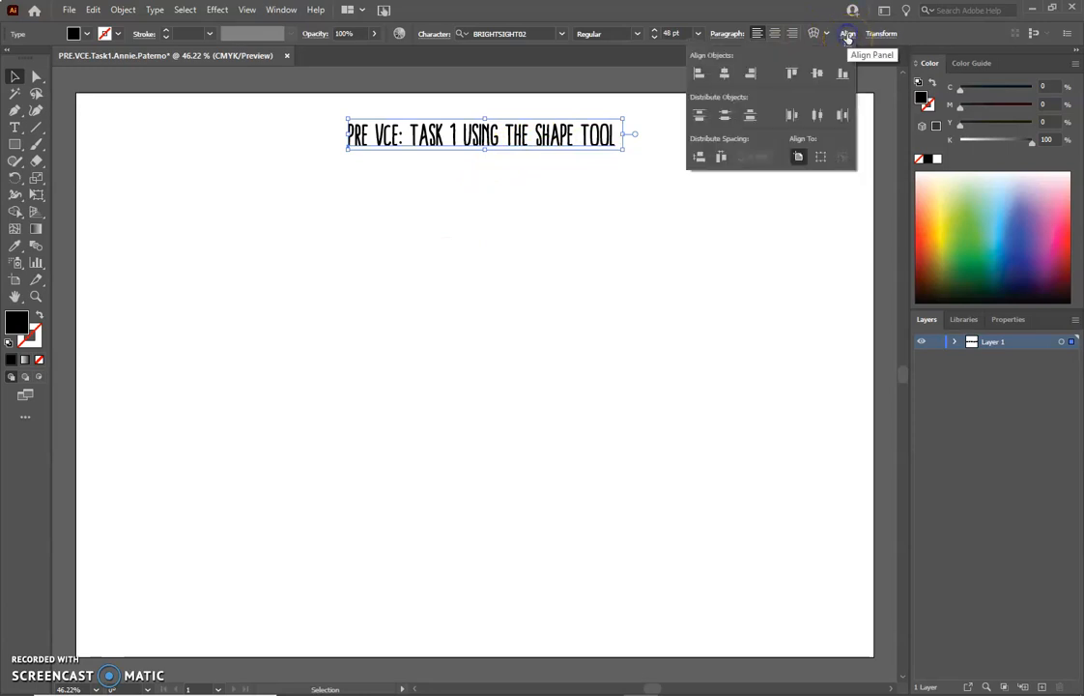
pyautogui.click(723, 76)
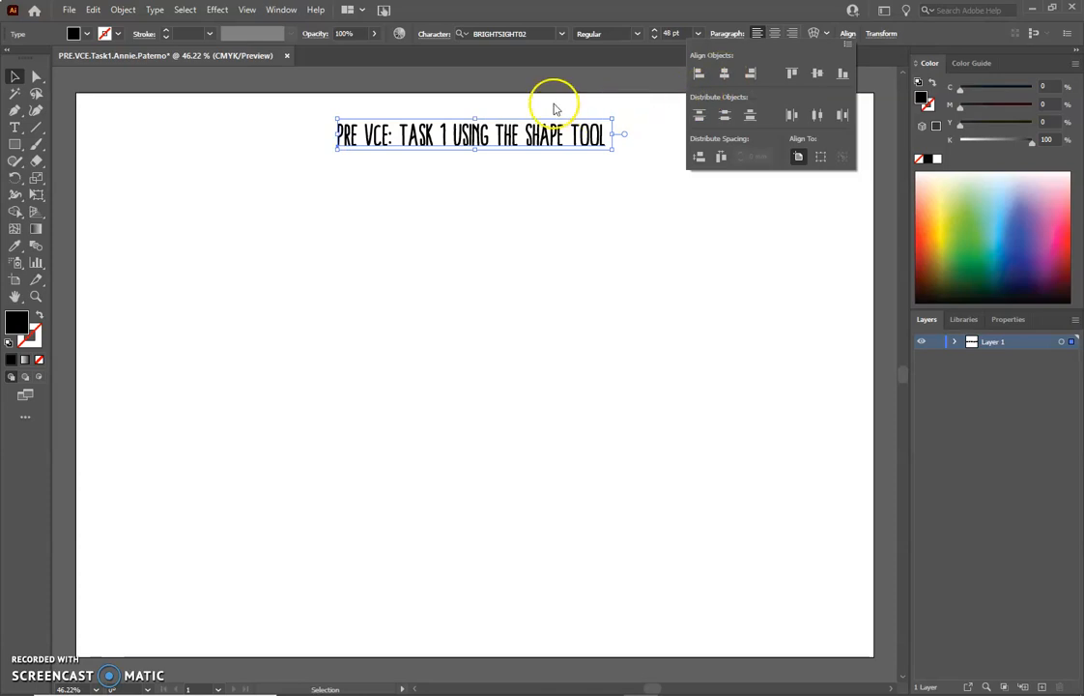
pyautogui.click(490, 101)
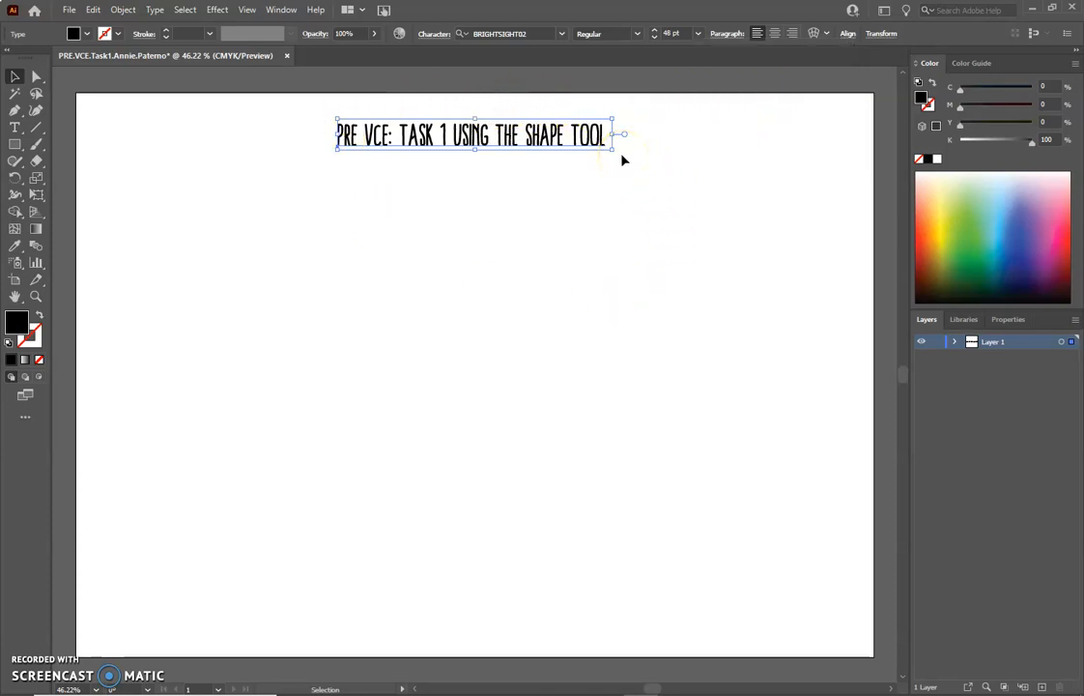
pyautogui.click(512, 242)
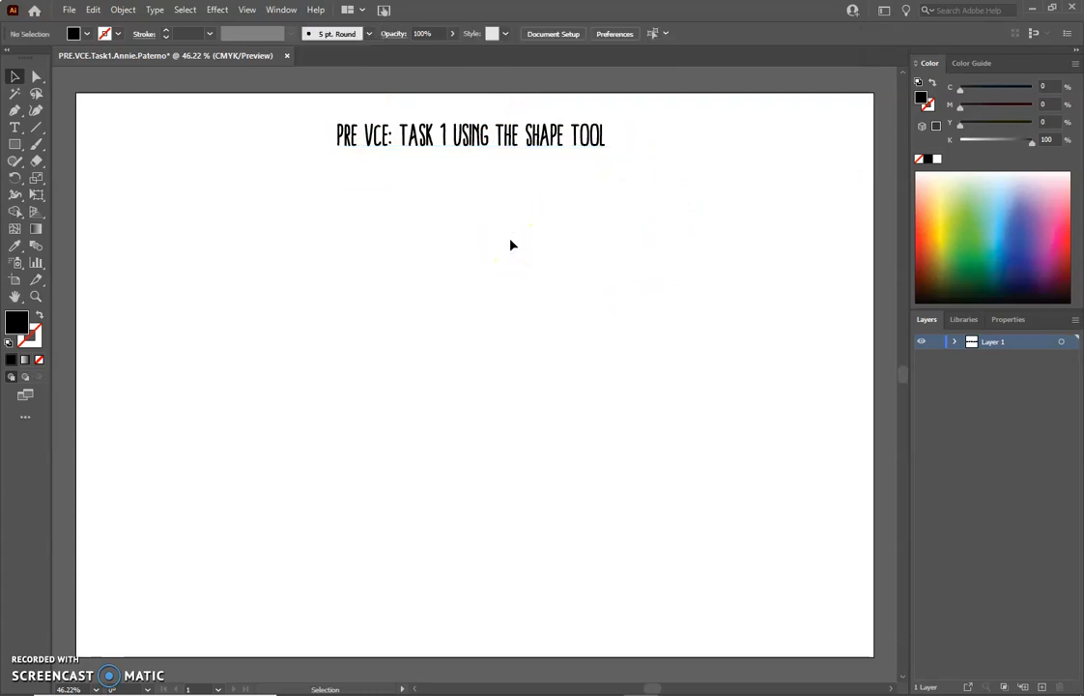
# Draw a nearly square rectangle below and to the left of the title with the Rectangle tool
pyautogui.click(14, 145)
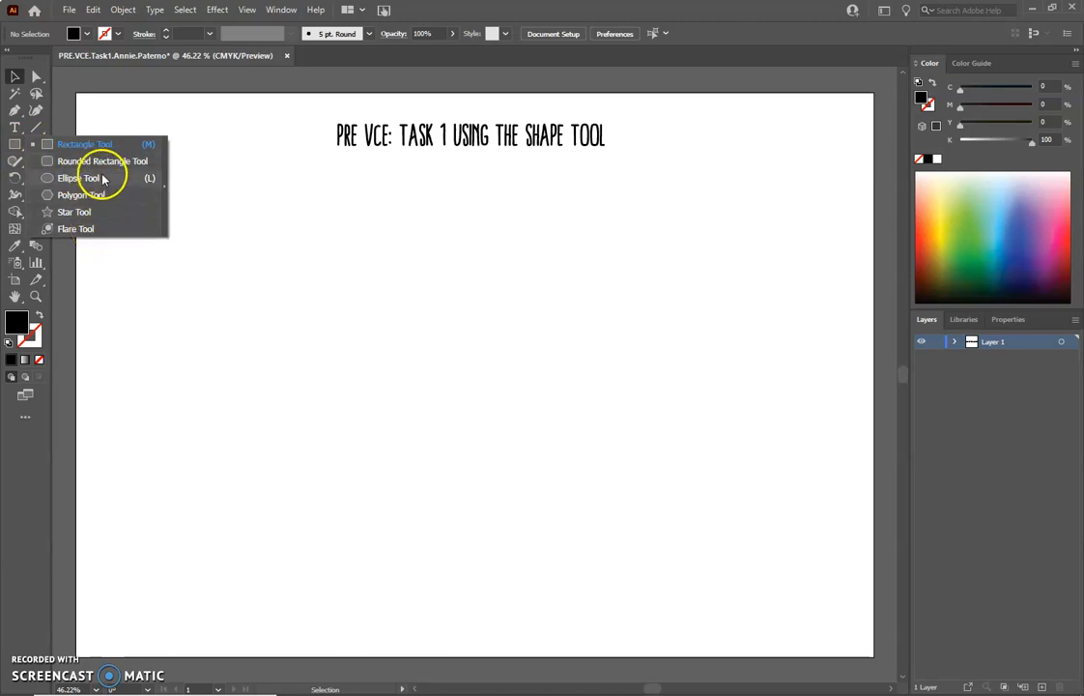
pyautogui.click(89, 145)
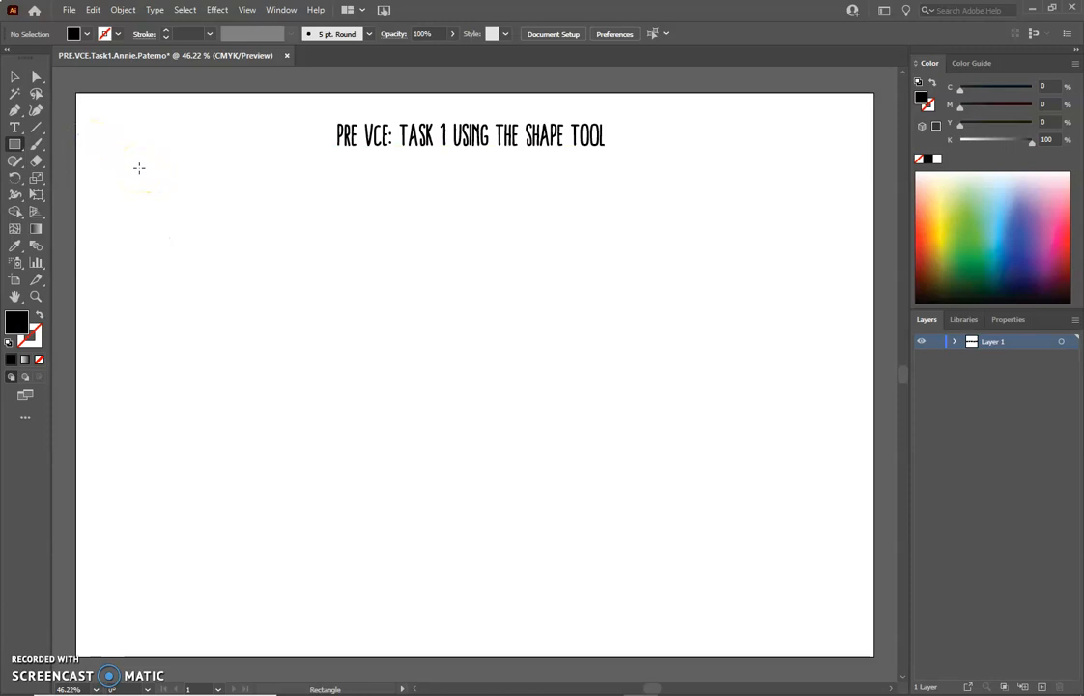
pyautogui.moveTo(139, 168); pyautogui.dragTo(270, 287)
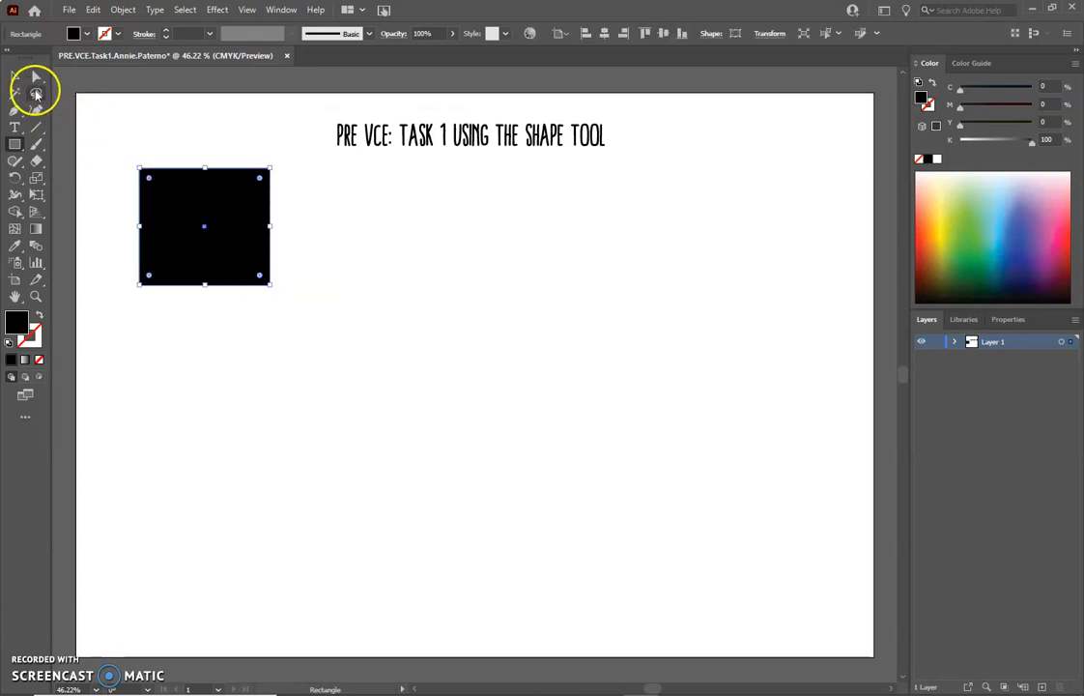
# Swap the rectangle's fill and stroke so it has a black outline and no fill, and deselect it
pyautogui.click(19, 79)
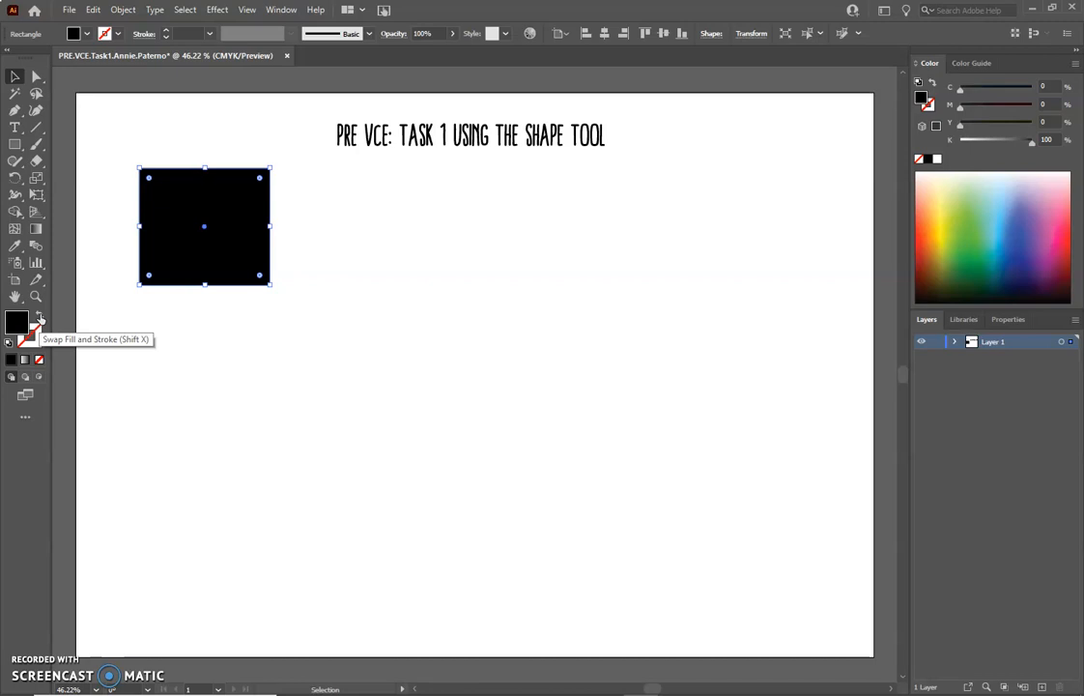
pyautogui.click(39, 317)
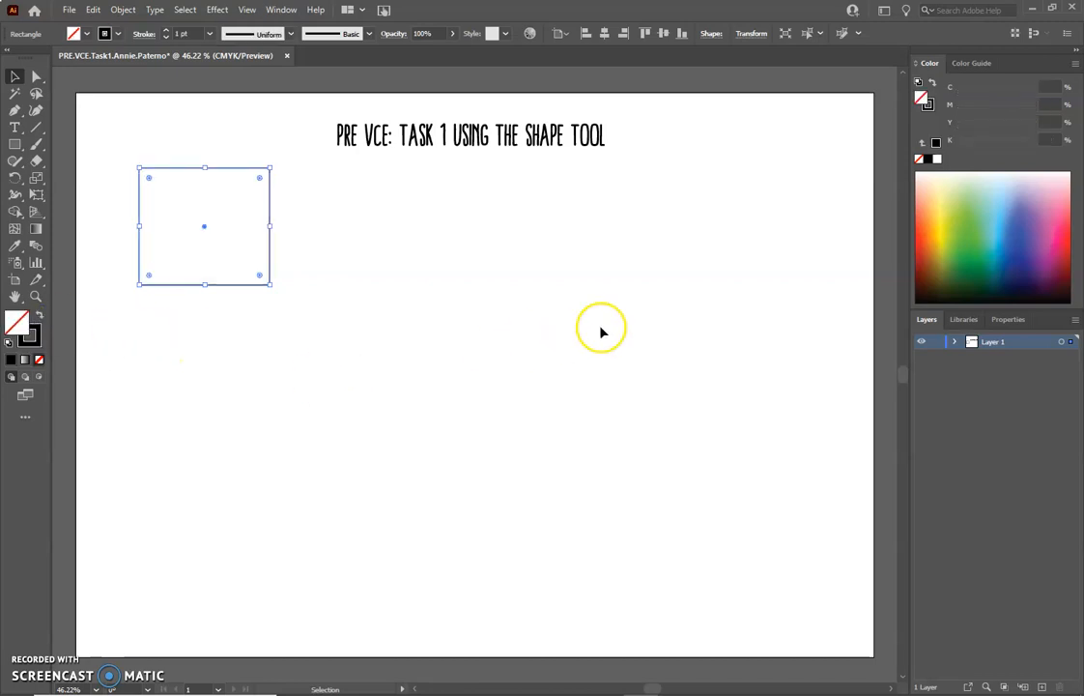
pyautogui.click(492, 269)
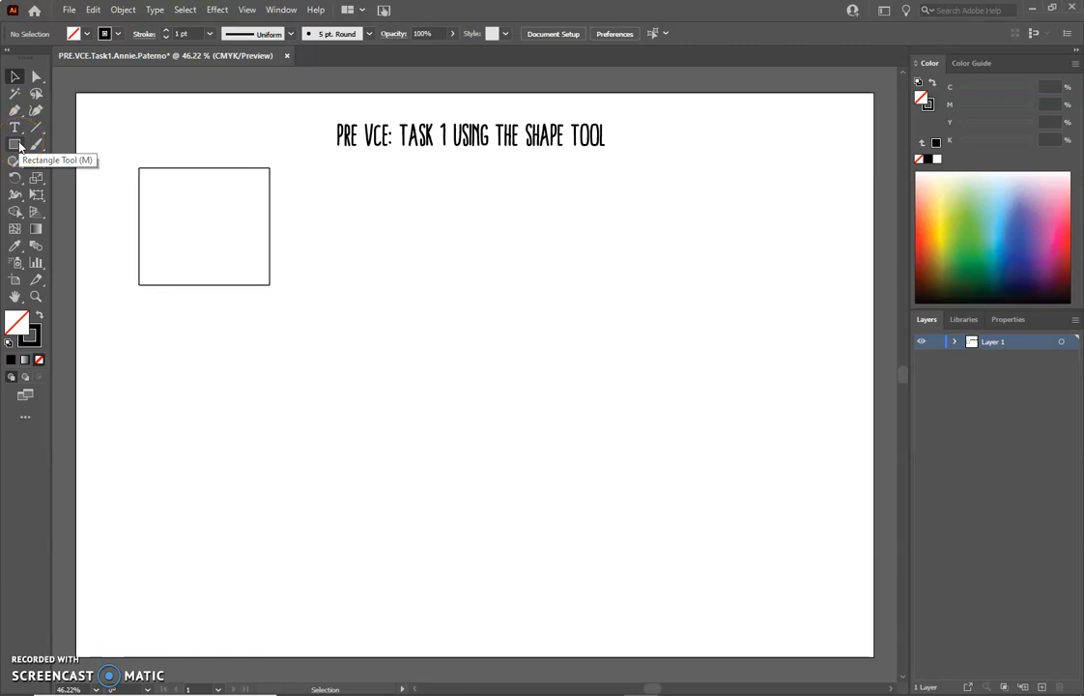
# Draw a perfect circle about 67 mm in diameter to the right of the rectangle with the Ellipse tool
pyautogui.moveTo(19, 146); pyautogui.dragTo(62, 180)
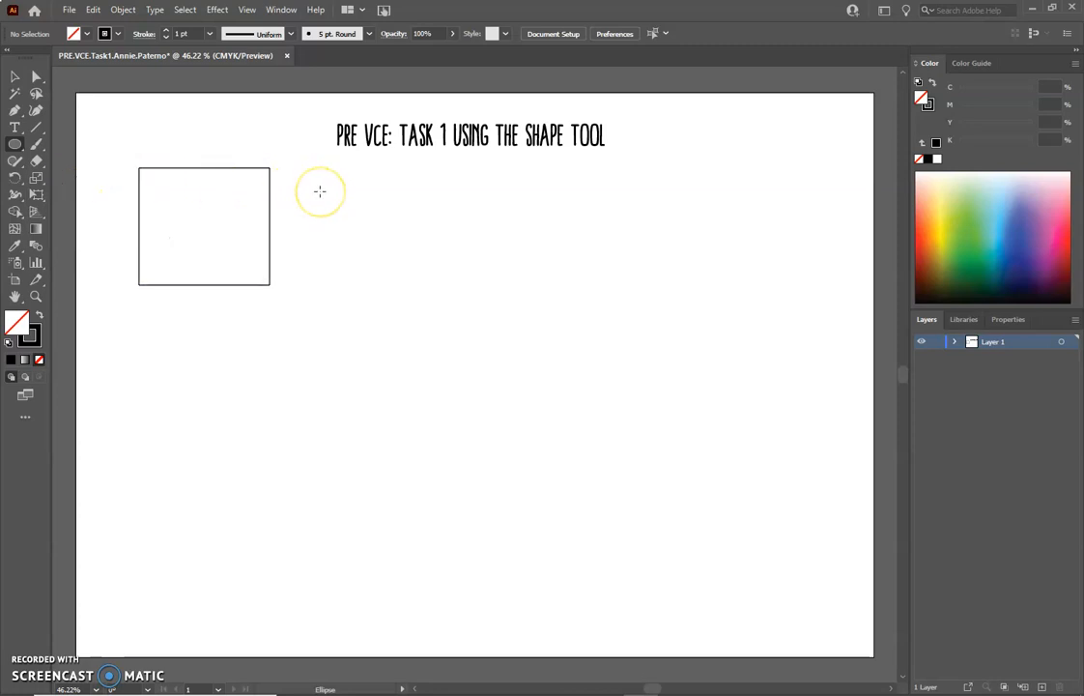
pyautogui.moveTo(320, 191)
pyautogui.mouseDown()
pyautogui.moveTo(428, 303)
pyautogui.moveTo(449, 288)
pyautogui.moveTo(450, 297)
pyautogui.mouseUp()
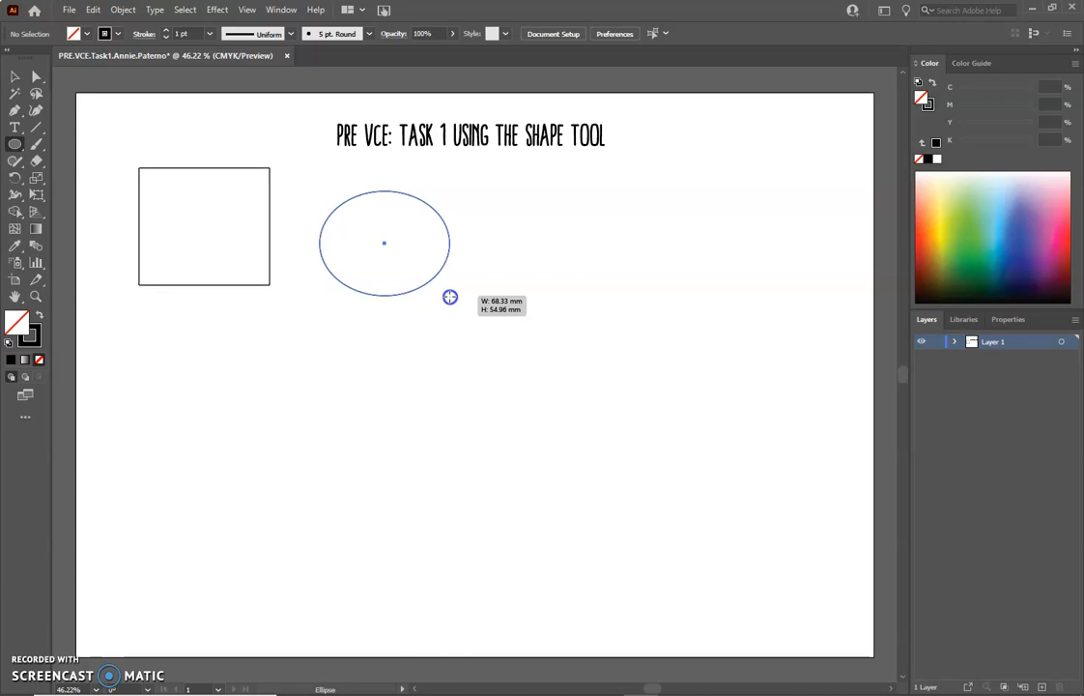
pyautogui.moveTo(450, 297); pyautogui.dragTo(450, 320)
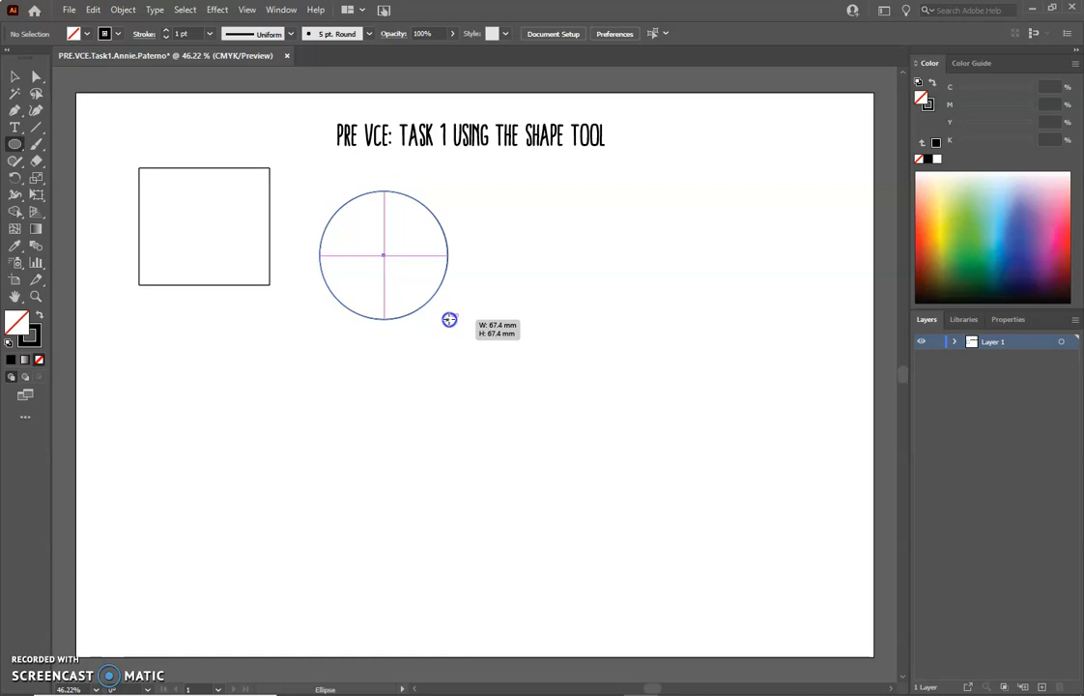
pyautogui.moveTo(450, 320); pyautogui.dragTo(450, 317)
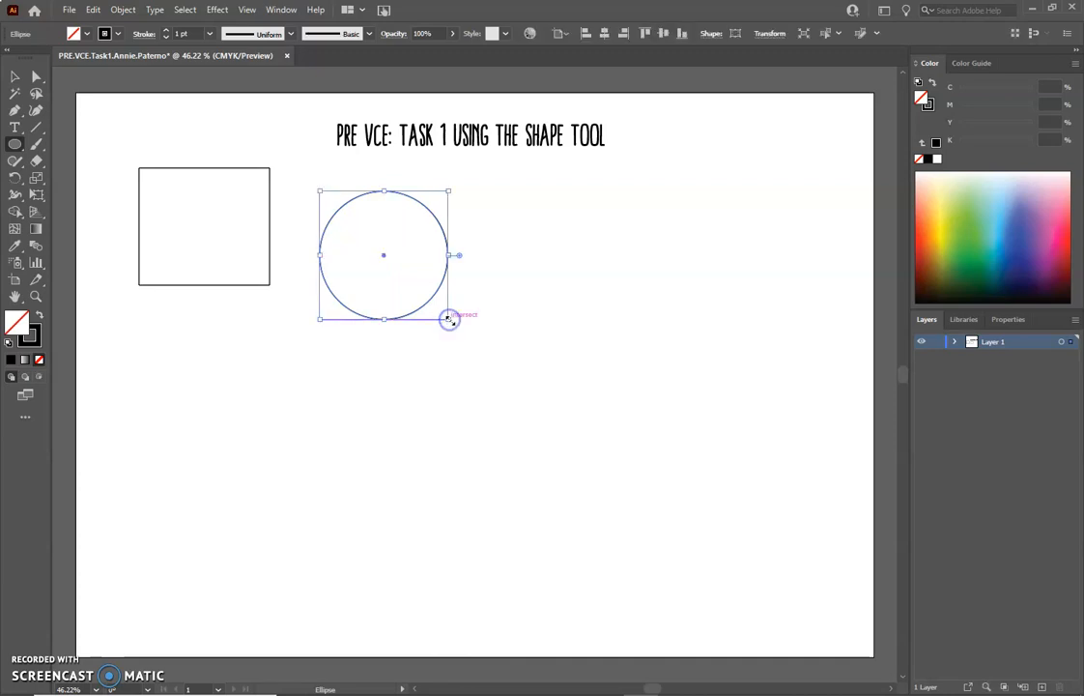
# Move the circle onto the rectangle, matching its bottom and right edges to the rectangle's
pyautogui.click(17, 77)
pyautogui.moveTo(385, 256); pyautogui.dragTo(205, 223)
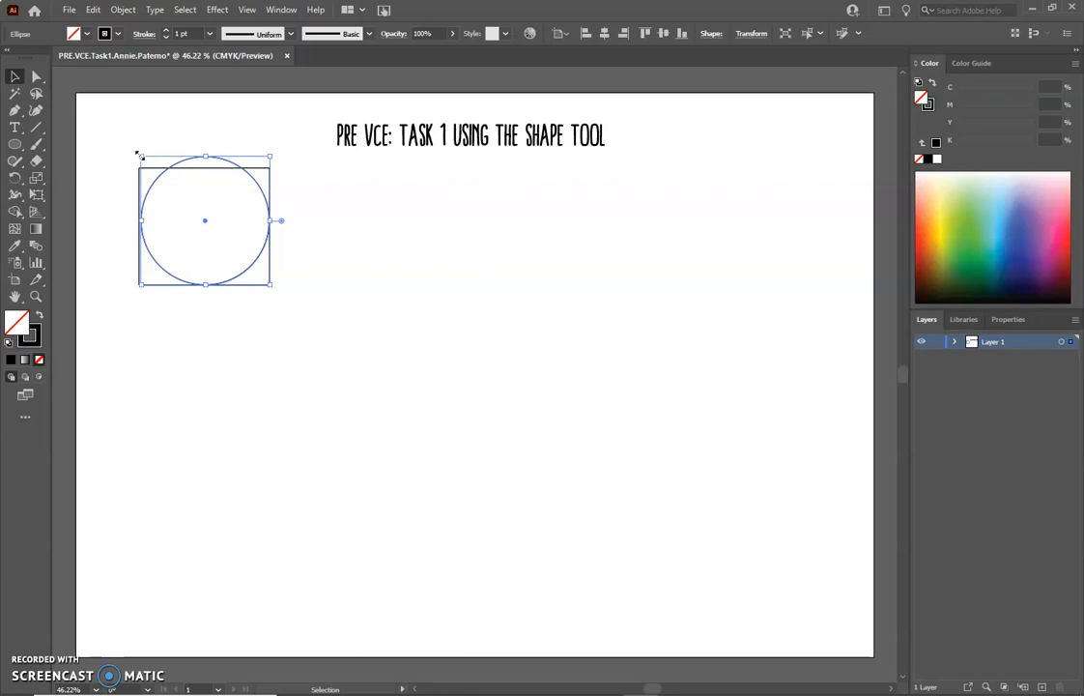
# Scale the circle down to the rectangle's height, and narrow the rectangle from its left side until it fits the circle as a square
pyautogui.moveTo(139, 155); pyautogui.dragTo(146, 168)
pyautogui.click(129, 194)
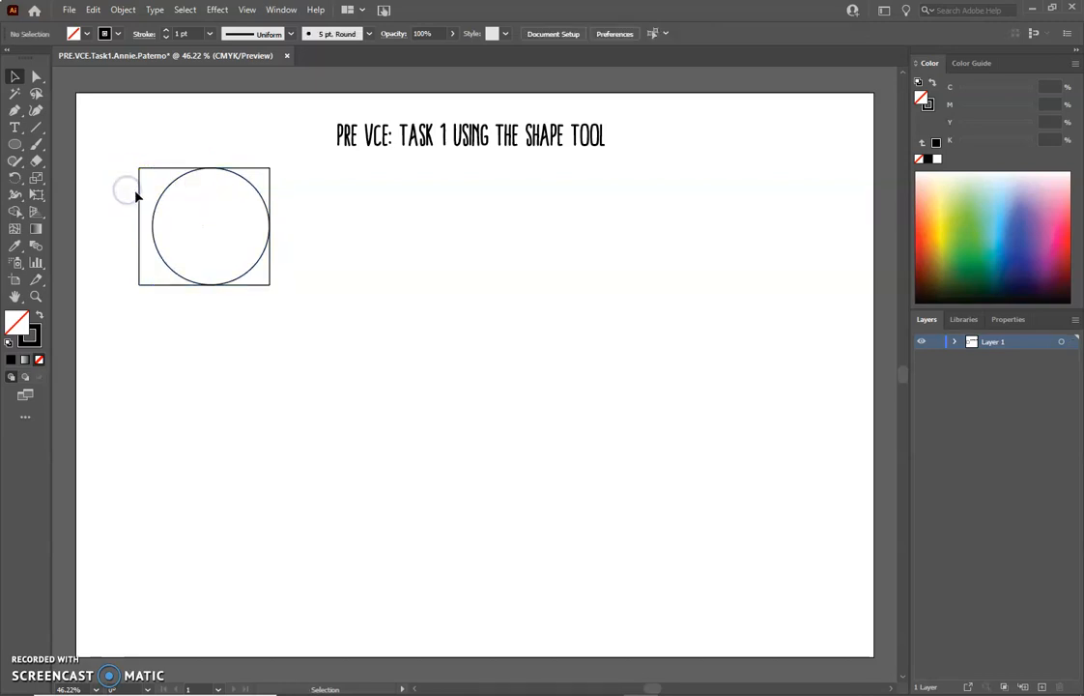
pyautogui.click(139, 196)
pyautogui.moveTo(139, 223); pyautogui.dragTo(151, 227)
pyautogui.click(303, 346)
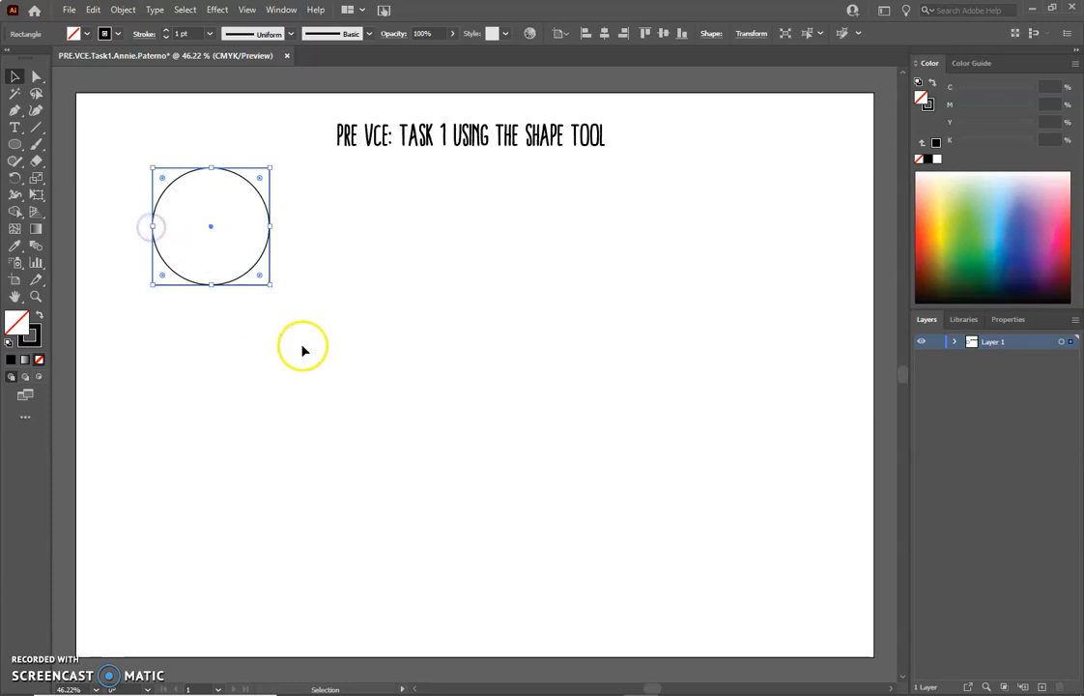
pyautogui.click(303, 369)
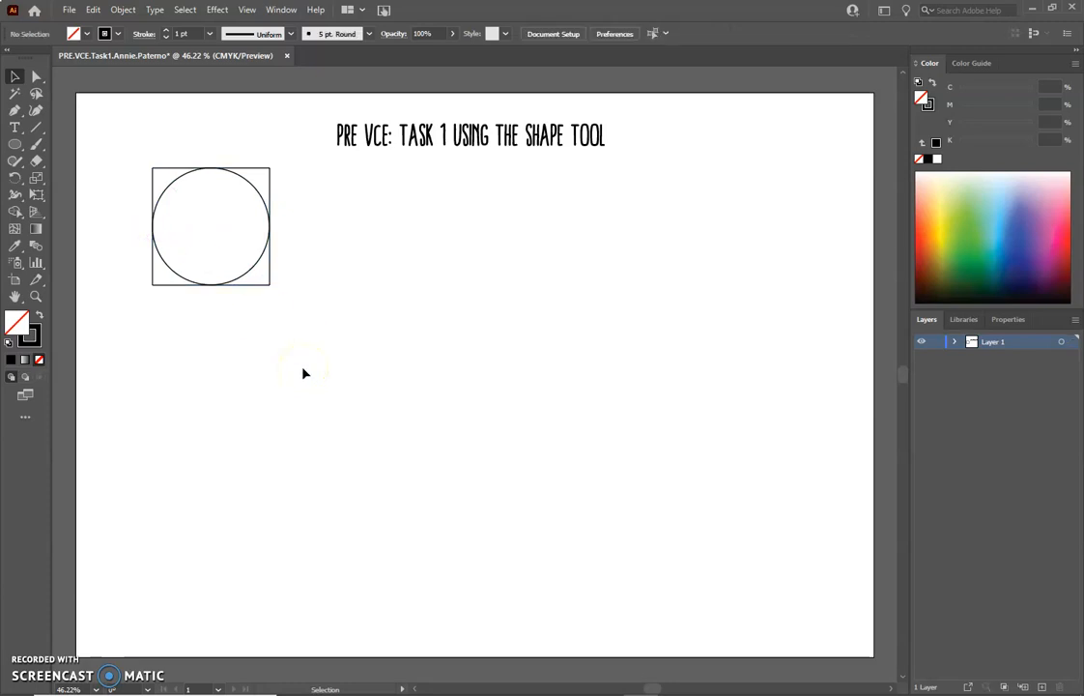
# Draw a five-pointed star overlapping the upper-right corner of the square with the Star tool
pyautogui.click(19, 150)
pyautogui.moveTo(18, 150); pyautogui.dragTo(61, 210)
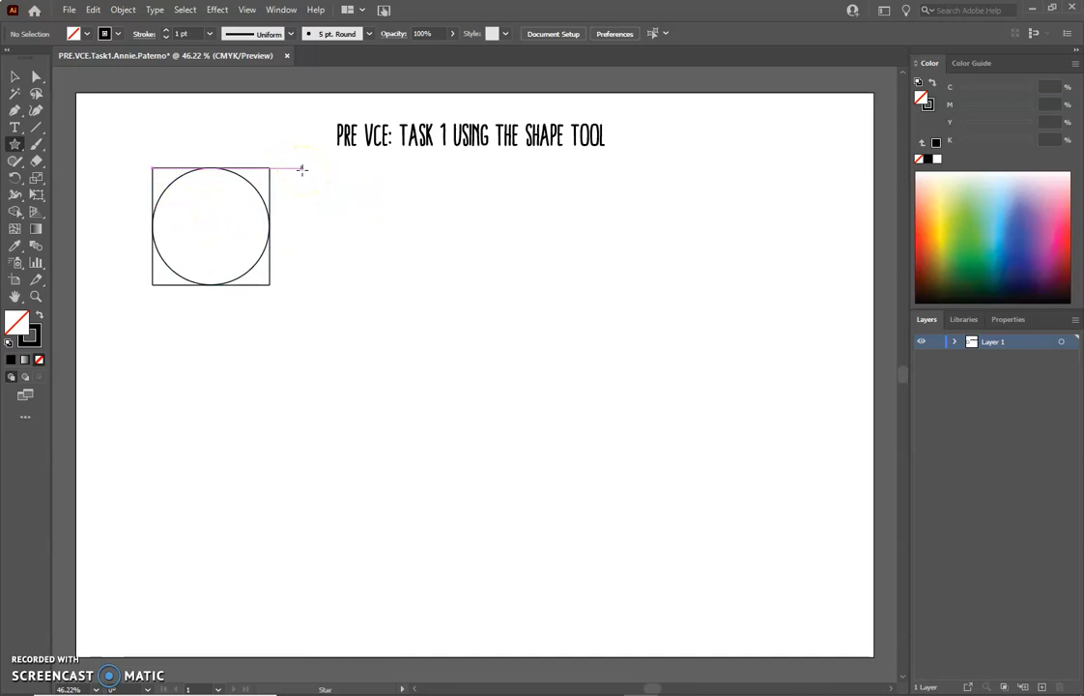
pyautogui.moveTo(303, 170); pyautogui.dragTo(334, 226)
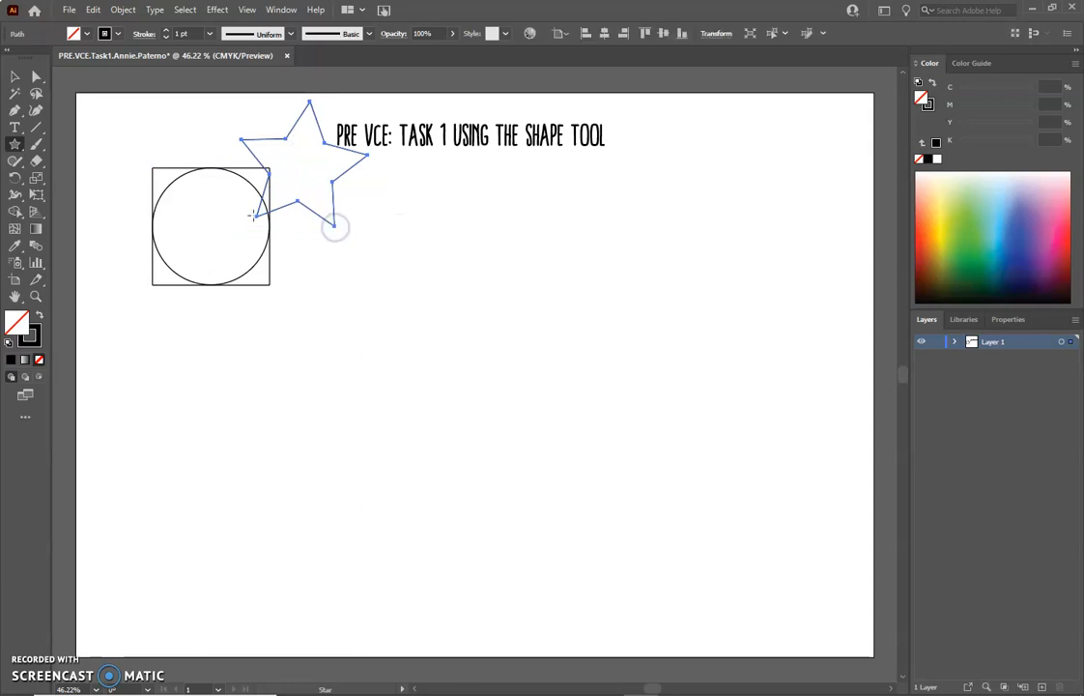
# Move the star onto the circle and scale it down to roughly the circle's width
pyautogui.click(15, 76)
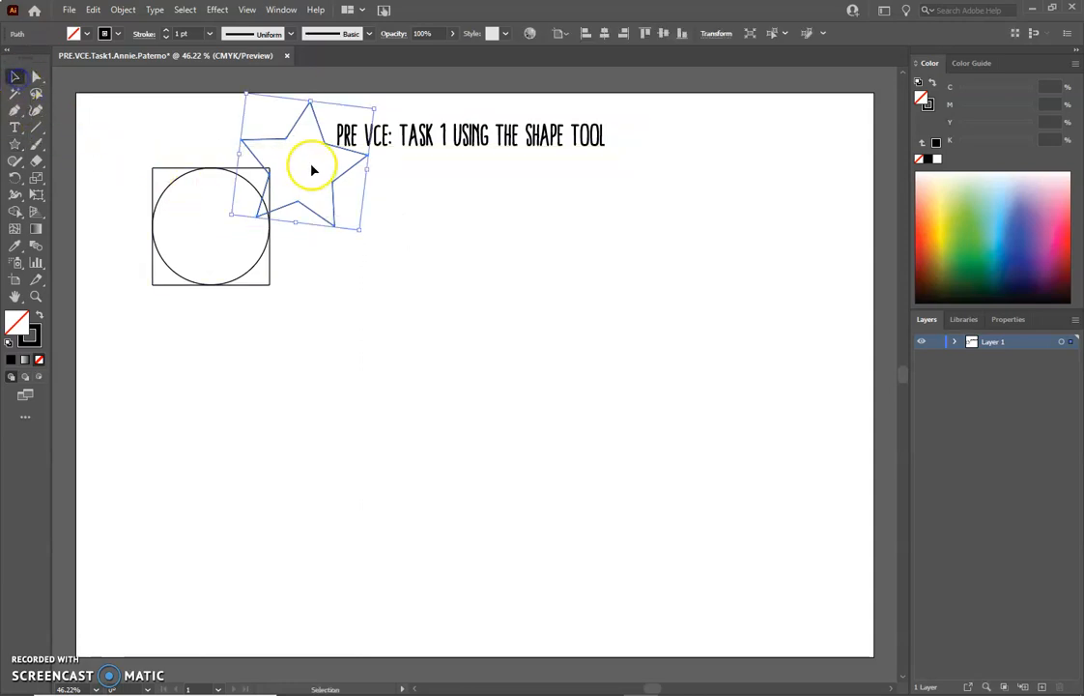
pyautogui.moveTo(334, 191); pyautogui.dragTo(240, 245)
pyautogui.moveTo(152, 167)
pyautogui.mouseDown()
pyautogui.moveTo(163, 169)
pyautogui.moveTo(153, 155)
pyautogui.moveTo(161, 168)
pyautogui.mouseUp()
# Rotate the star counterclockwise to nearly upright and shrink it so its points meet the circle
pyautogui.moveTo(272, 244); pyautogui.dragTo(285, 180)
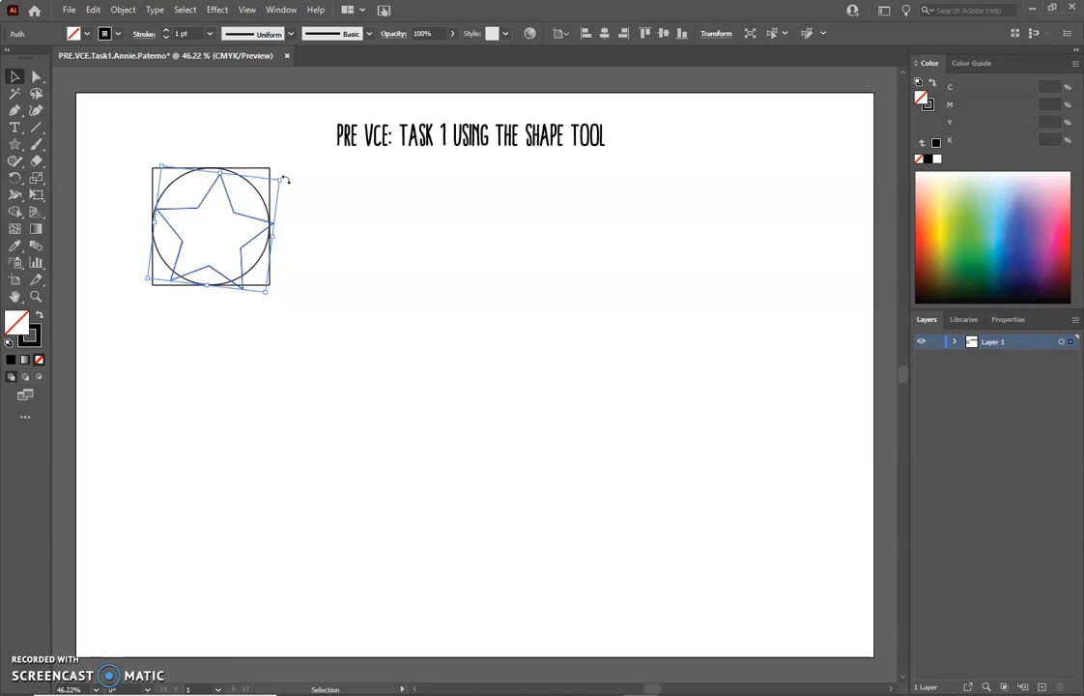
pyautogui.click(286, 180)
pyautogui.moveTo(286, 180); pyautogui.dragTo(288, 281)
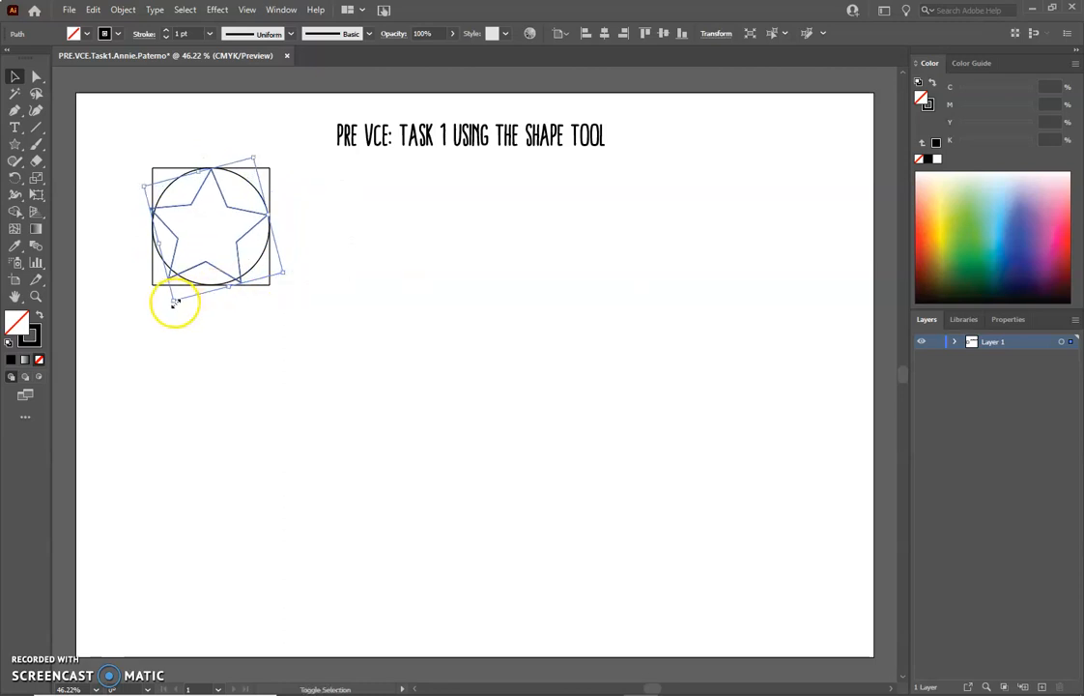
pyautogui.moveTo(174, 303); pyautogui.dragTo(179, 294)
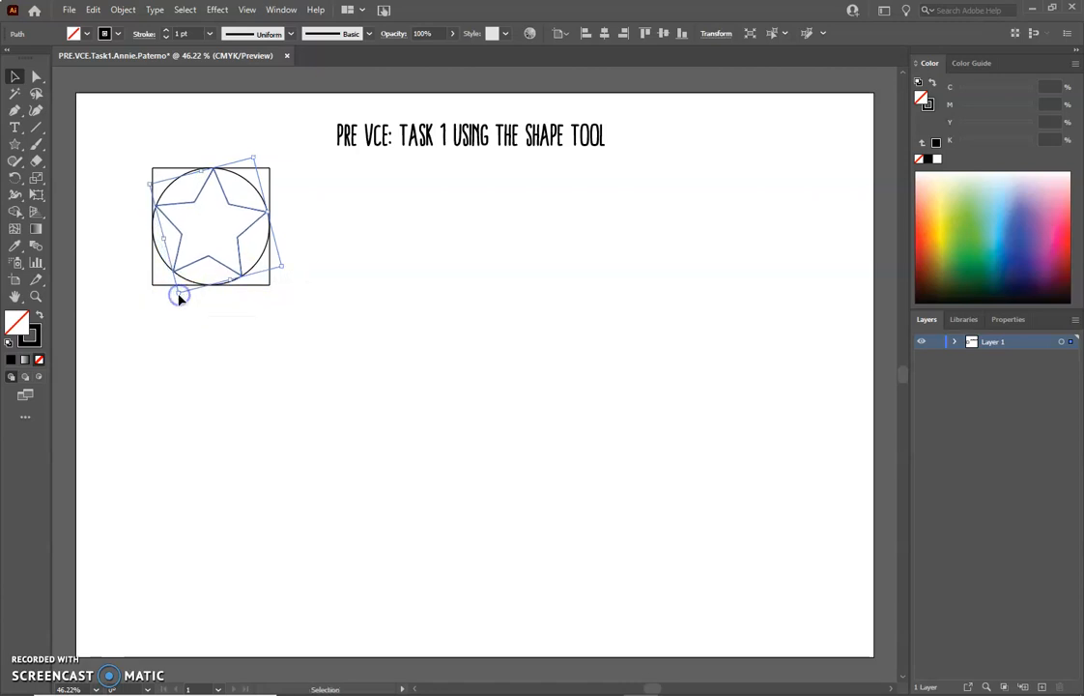
pyautogui.click(335, 289)
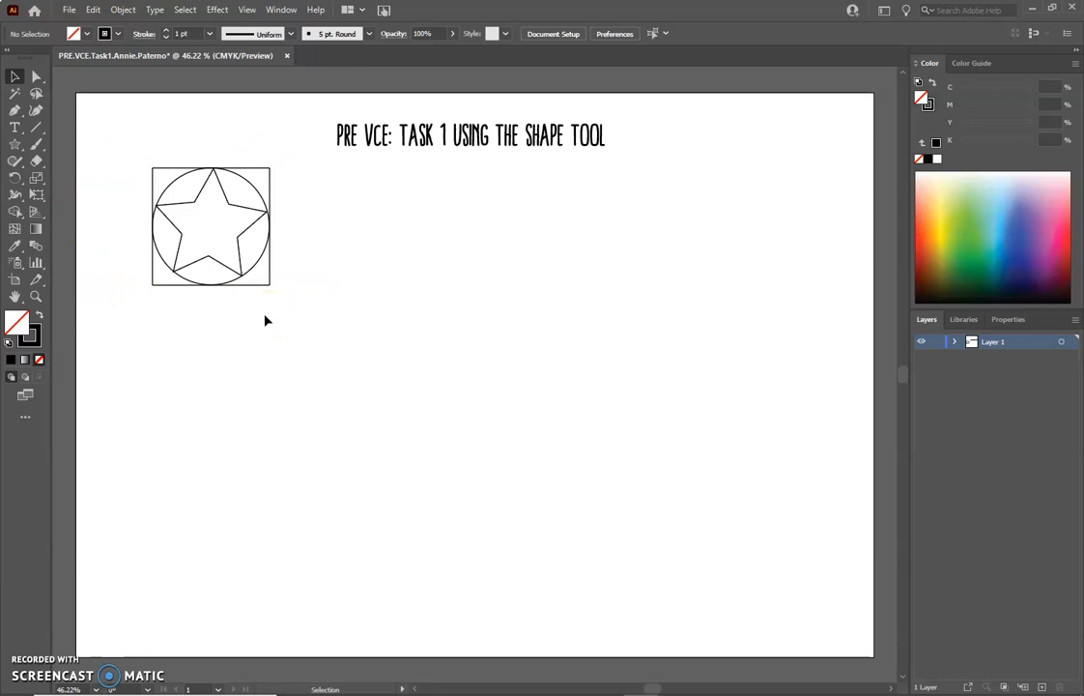
# Move the square, circle and star together slightly down and to the right, and copy all three shapes
pyautogui.click(33, 335)
pyautogui.moveTo(289, 301); pyautogui.dragTo(111, 147)
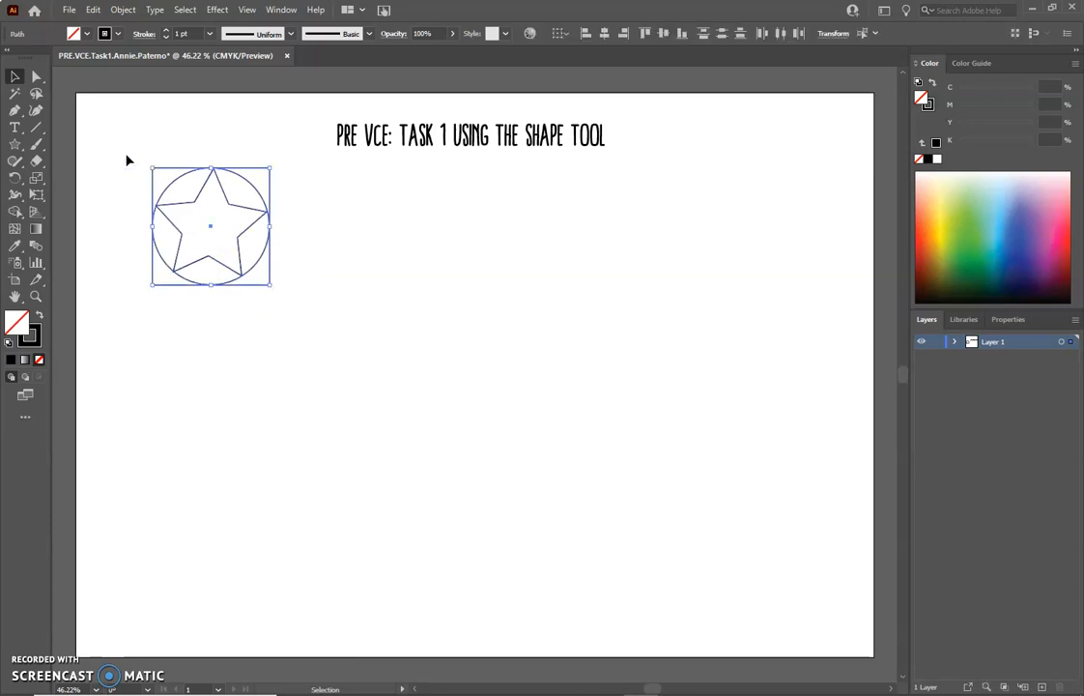
pyautogui.press('a')
pyautogui.press('v')
pyautogui.click(203, 221)
pyautogui.moveTo(214, 228)
pyautogui.mouseDown()
pyautogui.moveTo(284, 237)
pyautogui.moveTo(224, 245)
pyautogui.mouseUp()
pyautogui.moveTo(220, 240); pyautogui.dragTo(221, 240)
pyautogui.press('ctrl')
pyautogui.click(507, 367)
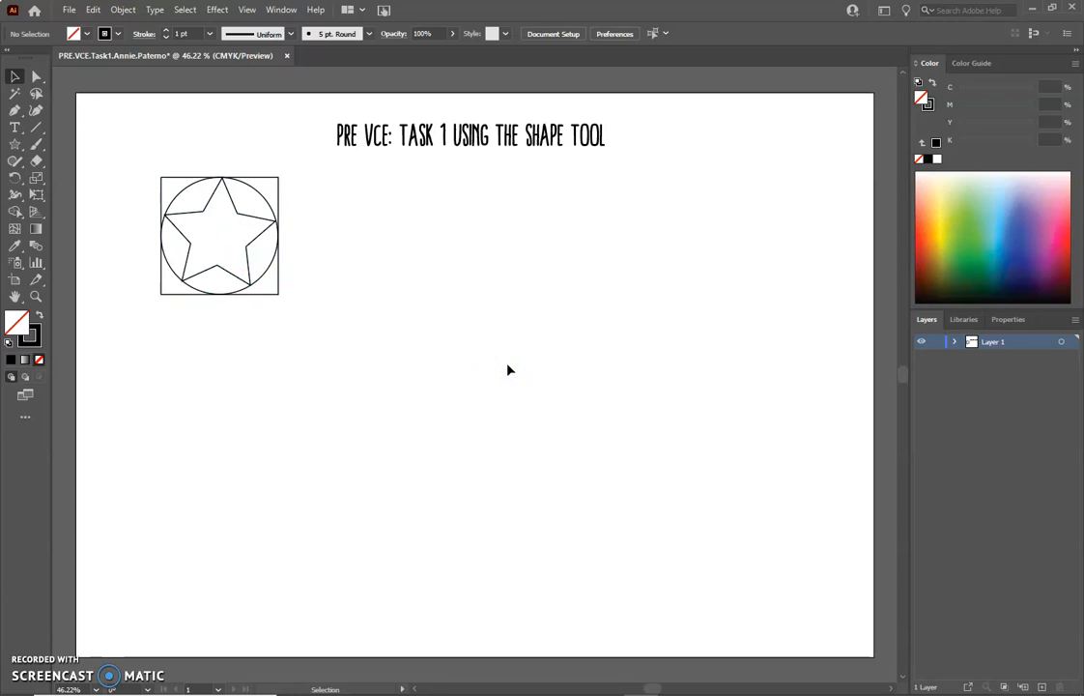
# Paste the copied square, circle and star, and place the copy to the right of the original at the same height
pyautogui.hotkey('ctrl', 'v')
pyautogui.click(495, 375)
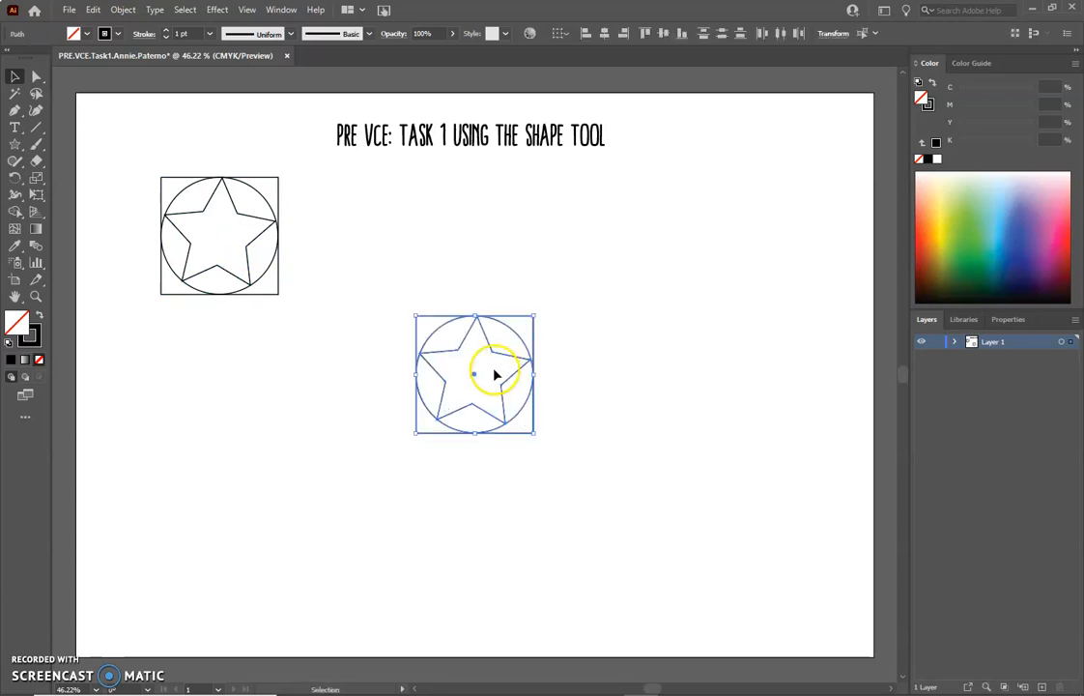
pyautogui.moveTo(477, 377); pyautogui.dragTo(425, 274)
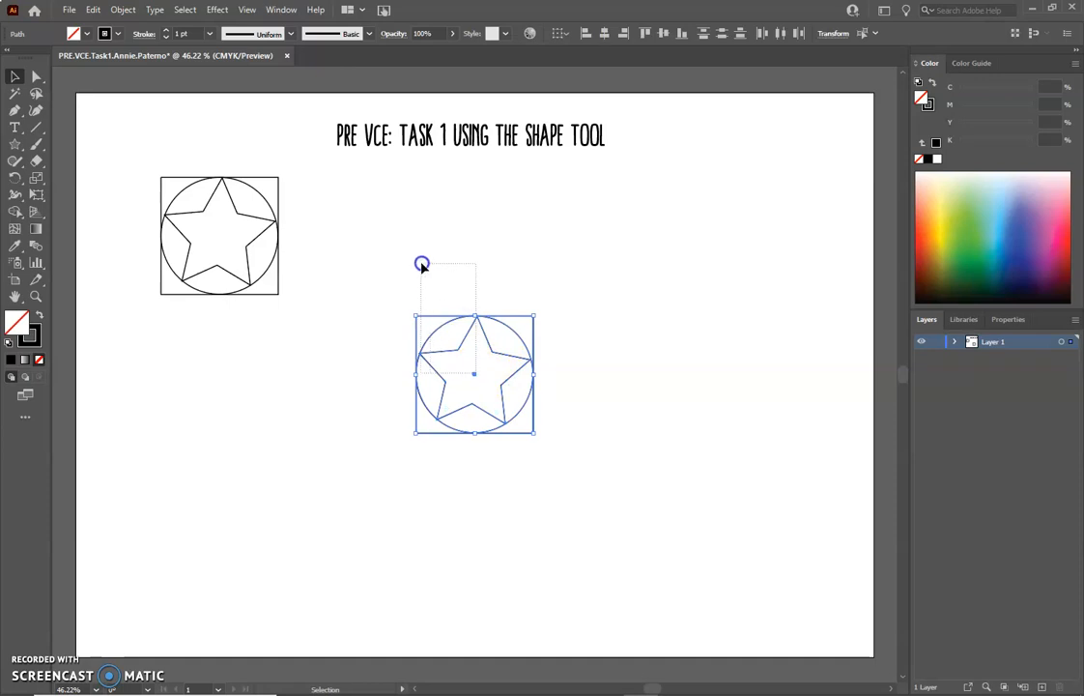
pyautogui.click(481, 381)
pyautogui.click(474, 359)
pyautogui.moveTo(470, 378); pyautogui.dragTo(387, 238)
pyautogui.click(266, 307)
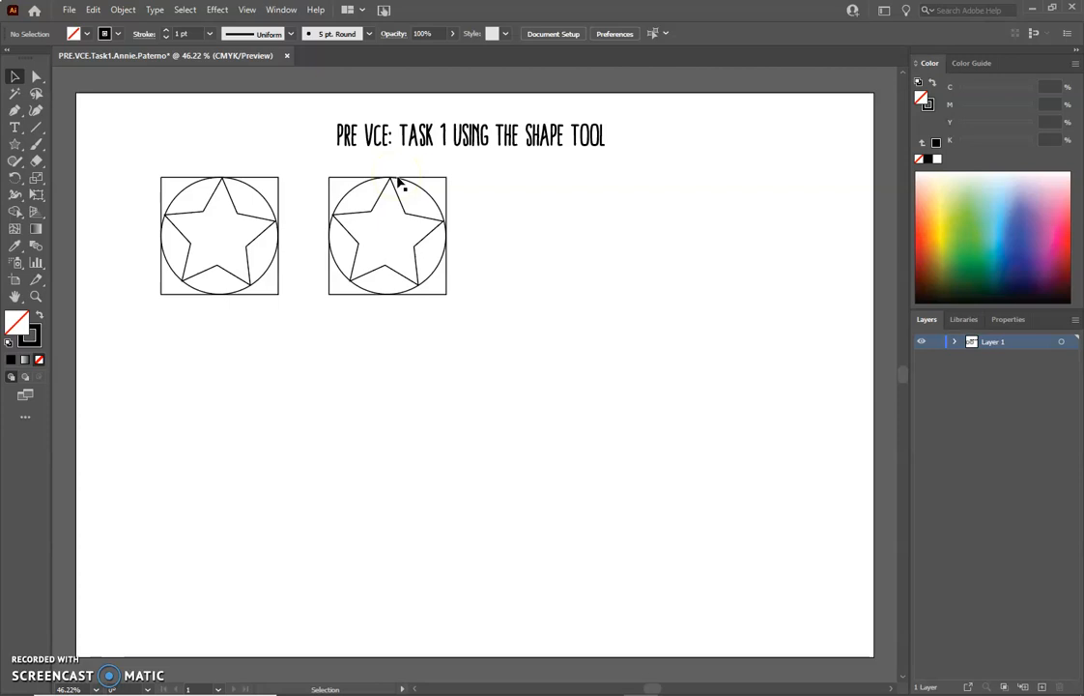
# Fill the square of the right-hand copy with the blue colour 1a25aa
pyautogui.click(448, 196)
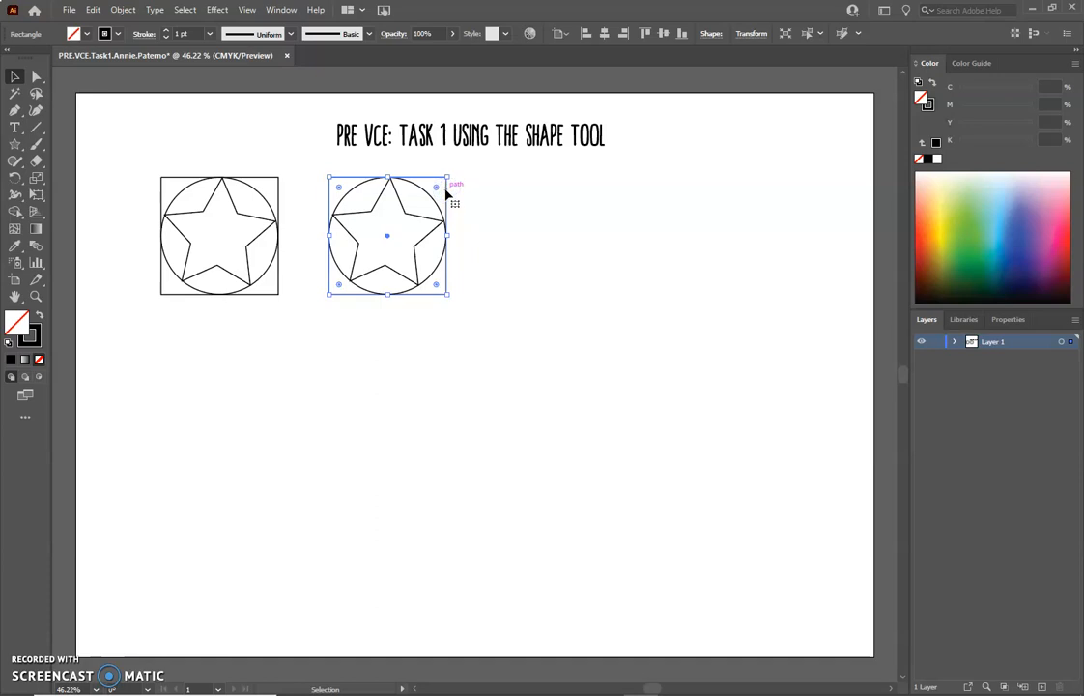
pyautogui.doubleClick(13, 324)
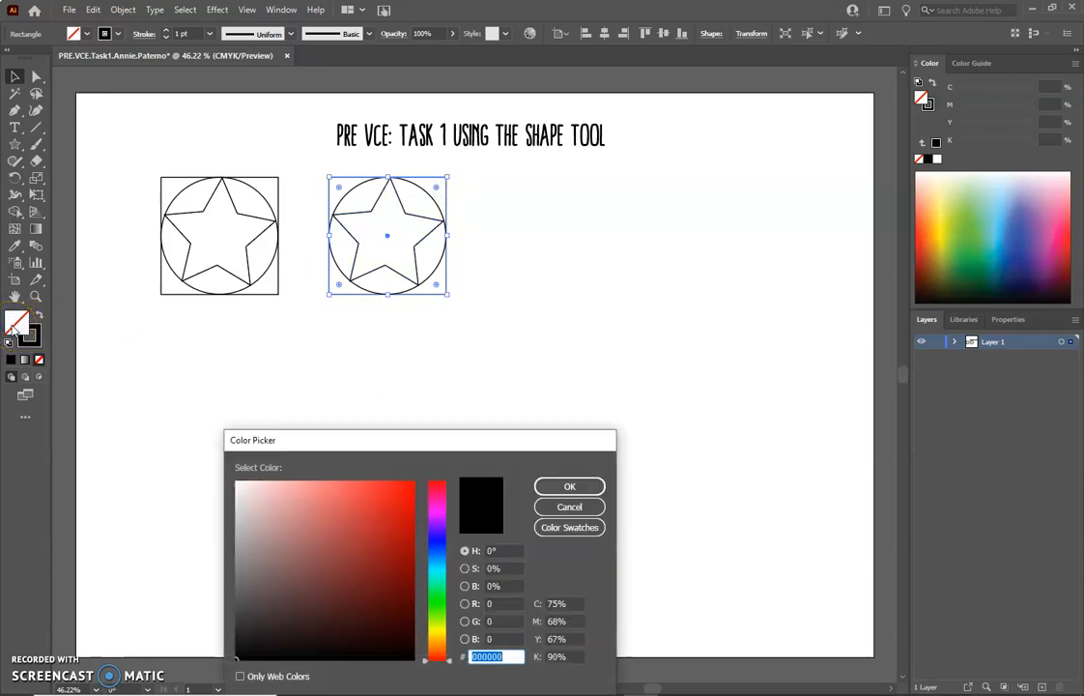
pyautogui.moveTo(323, 446); pyautogui.dragTo(373, 272)
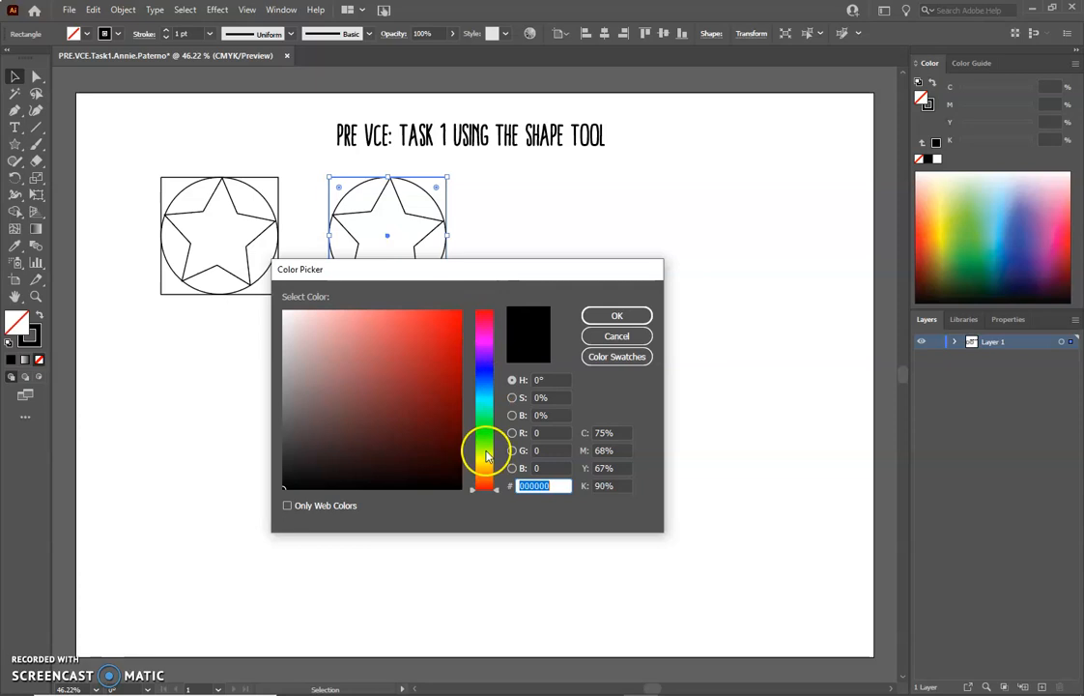
pyautogui.moveTo(498, 494); pyautogui.dragTo(494, 370)
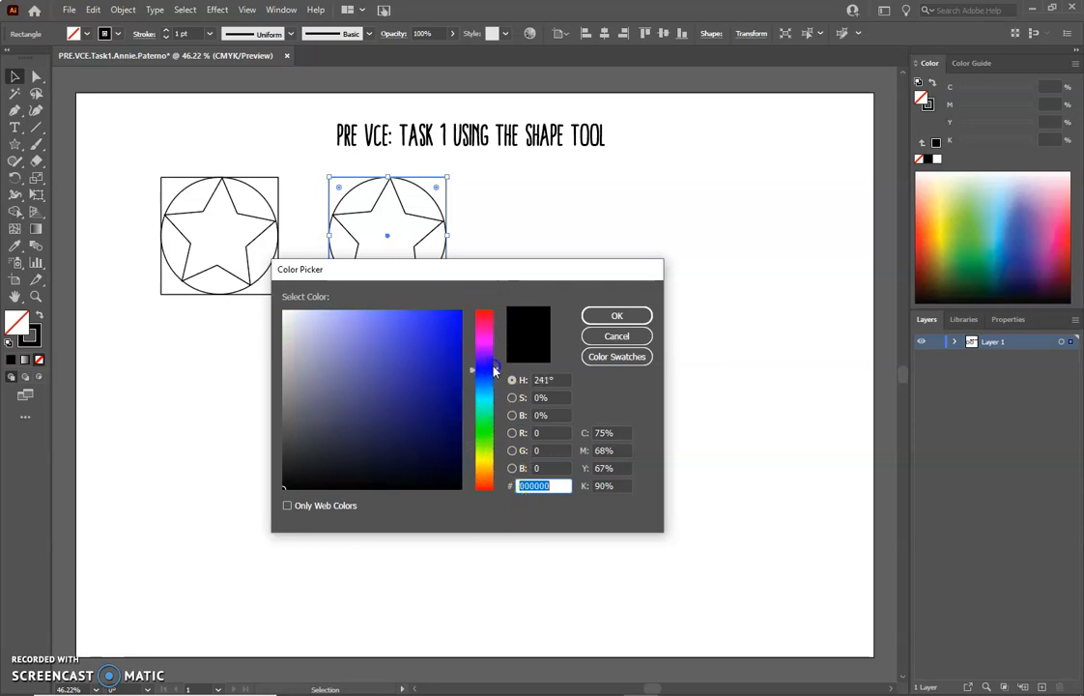
pyautogui.moveTo(442, 325); pyautogui.dragTo(433, 369)
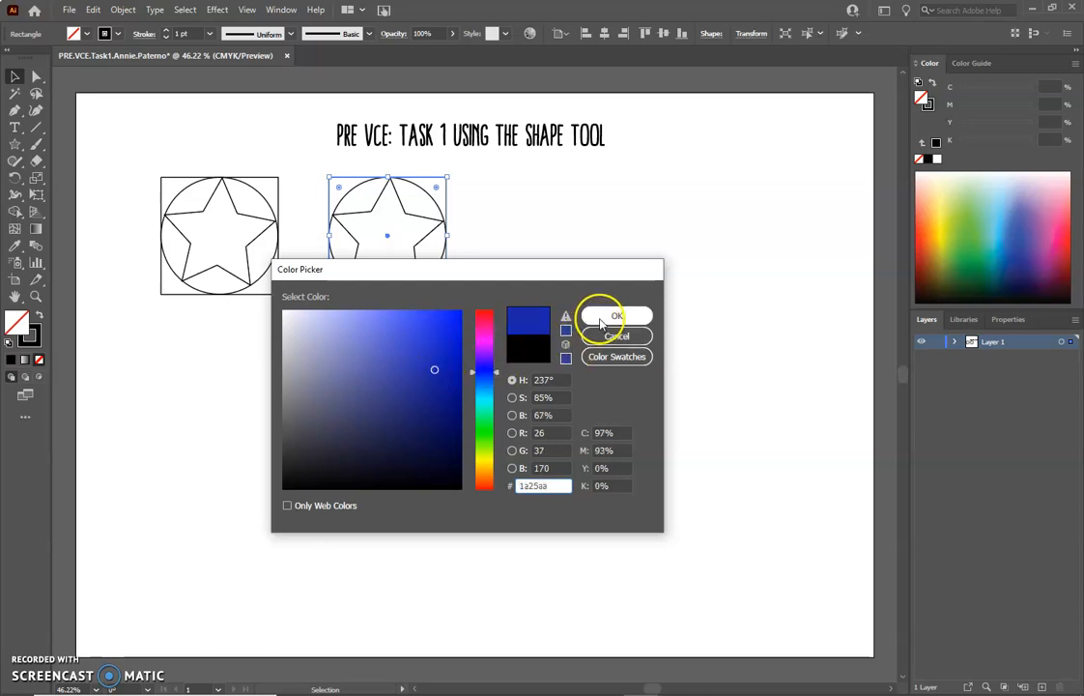
pyautogui.click(528, 486)
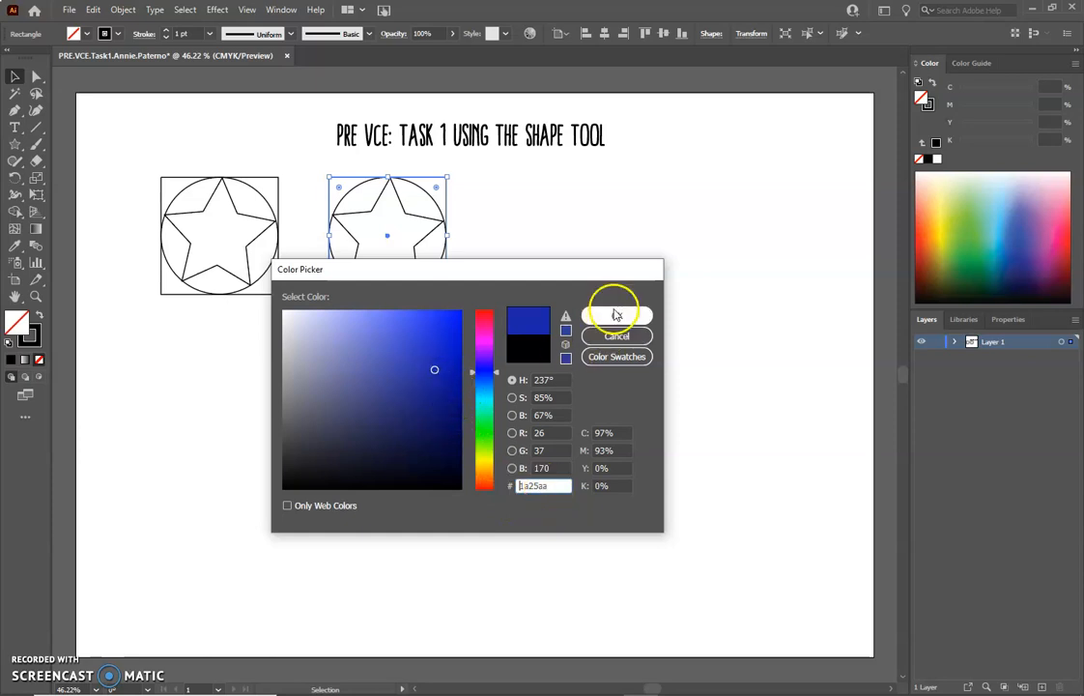
pyautogui.click(616, 315)
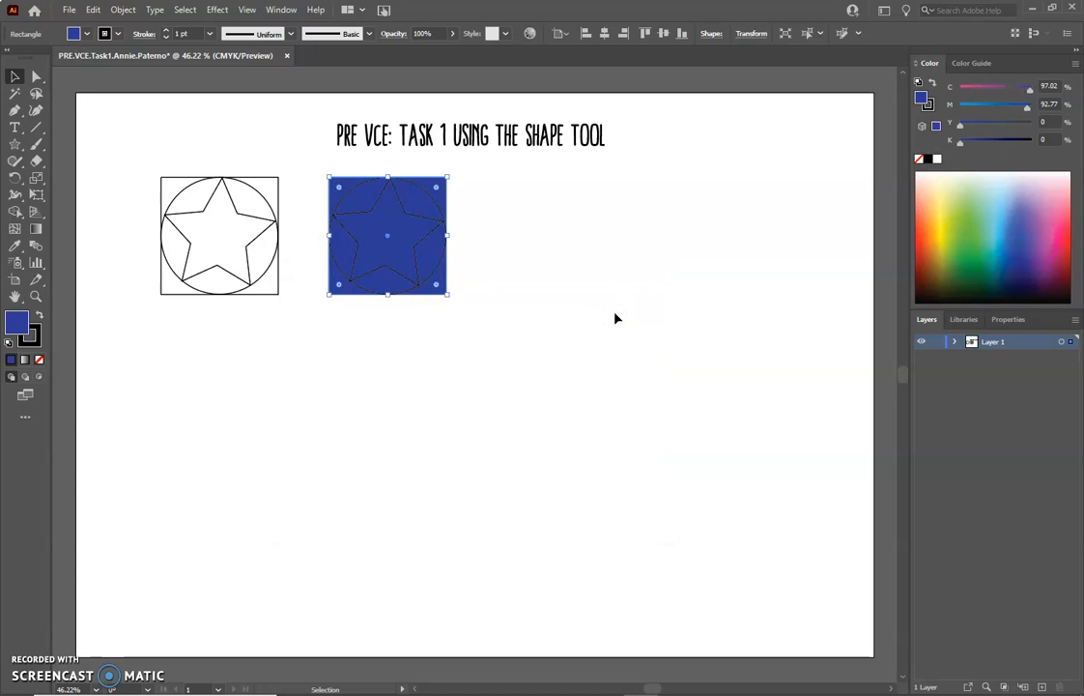